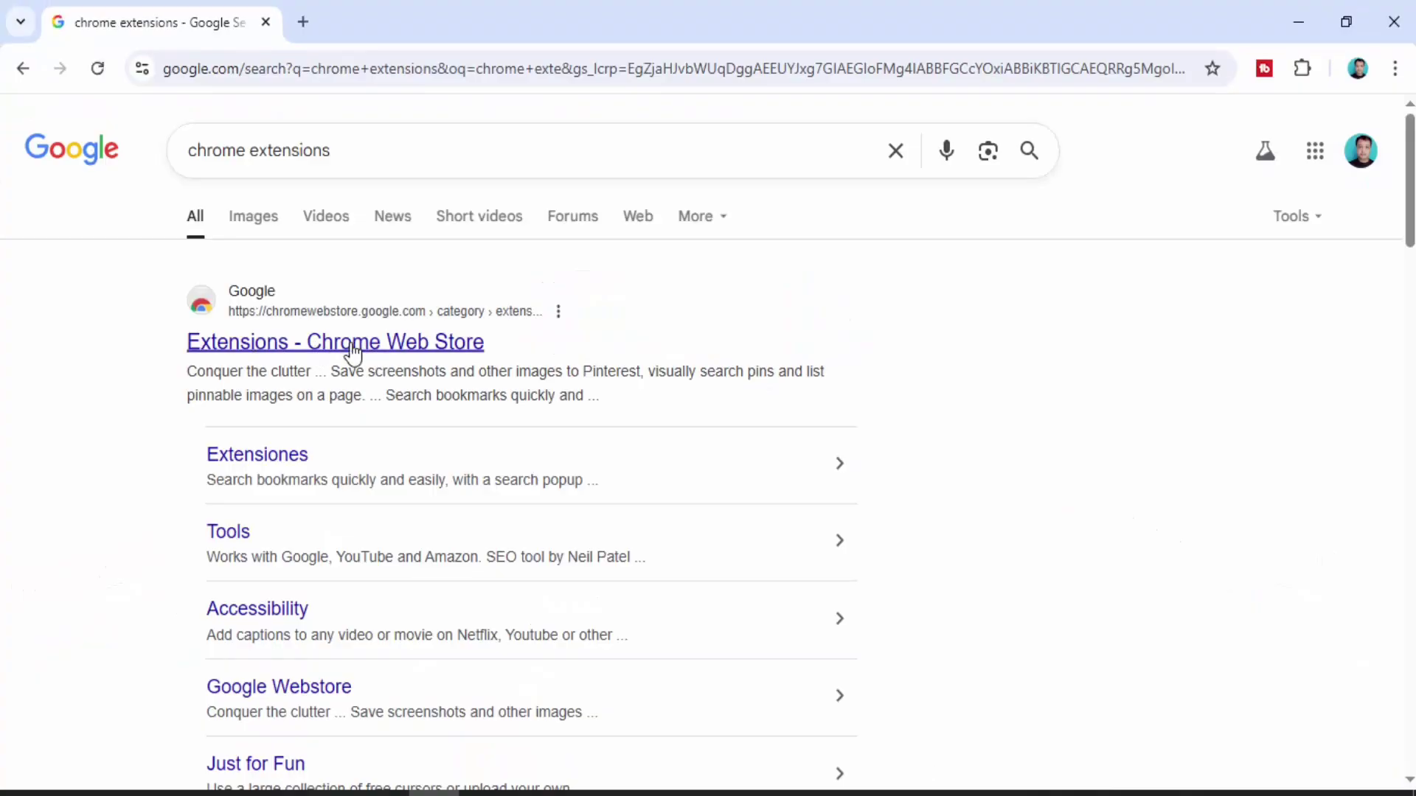
Find the SetupVPN - Lifetime Free VPN extension in the Chrome Web Store and add it to the browser.
click(329, 359)
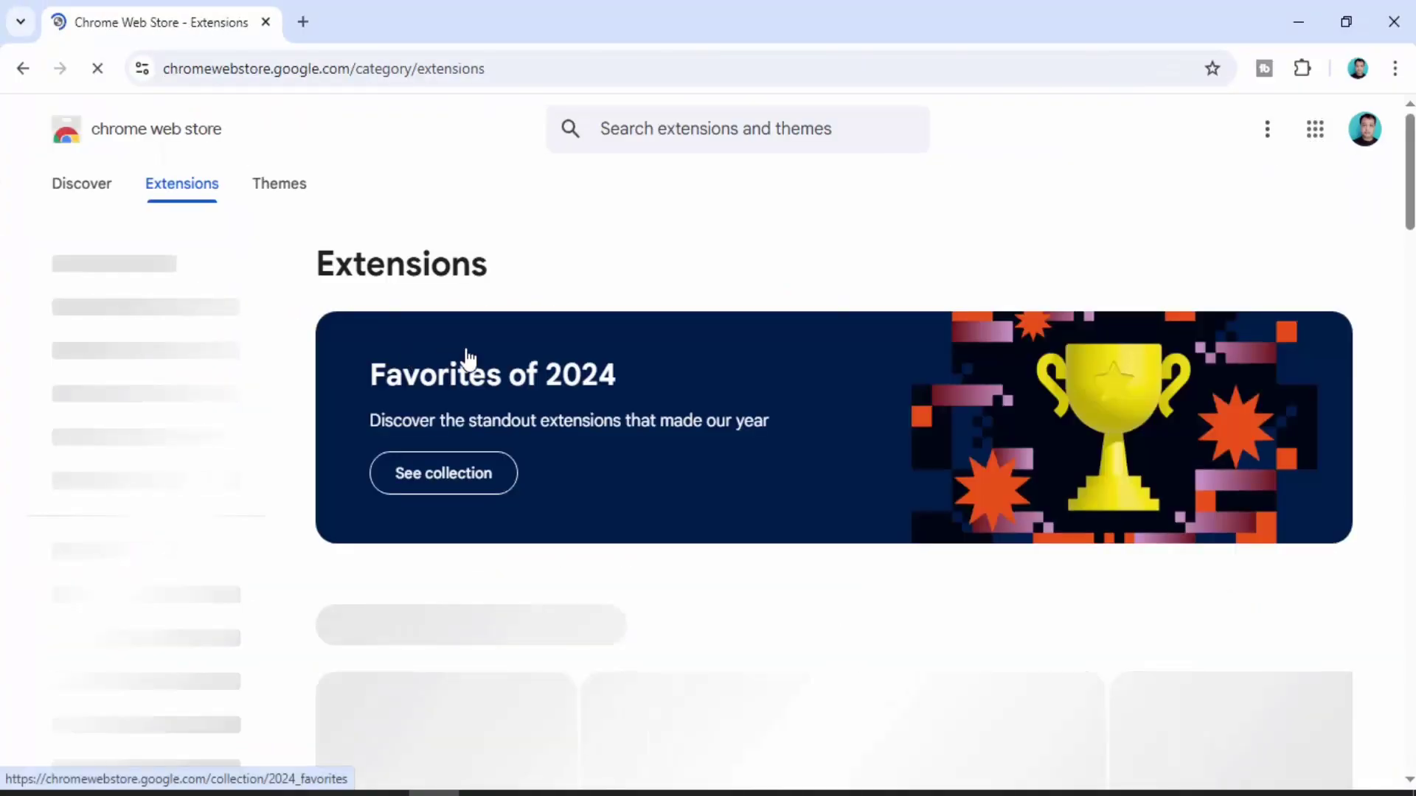
click(661, 129)
text(setup)
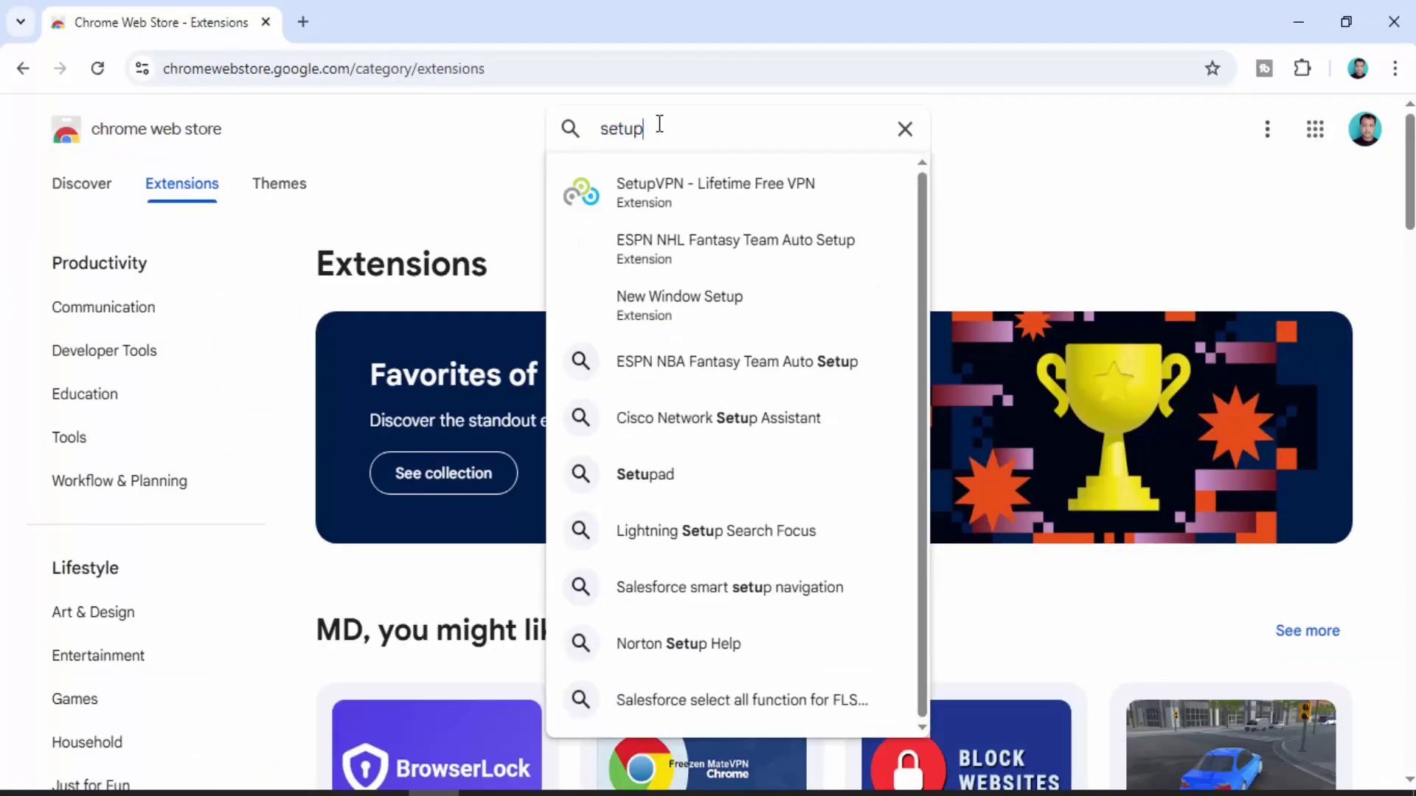
click(664, 192)
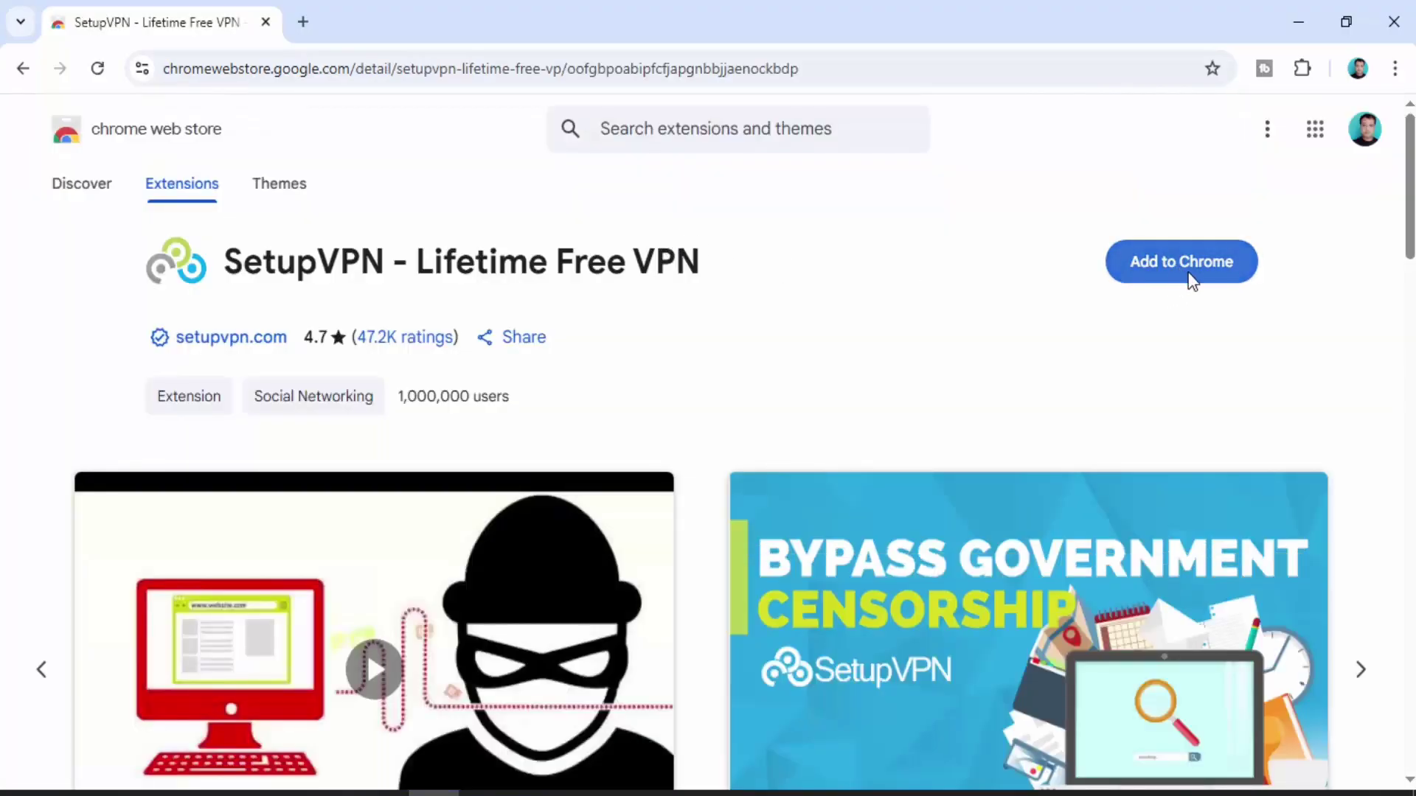
click(1186, 276)
click(782, 325)
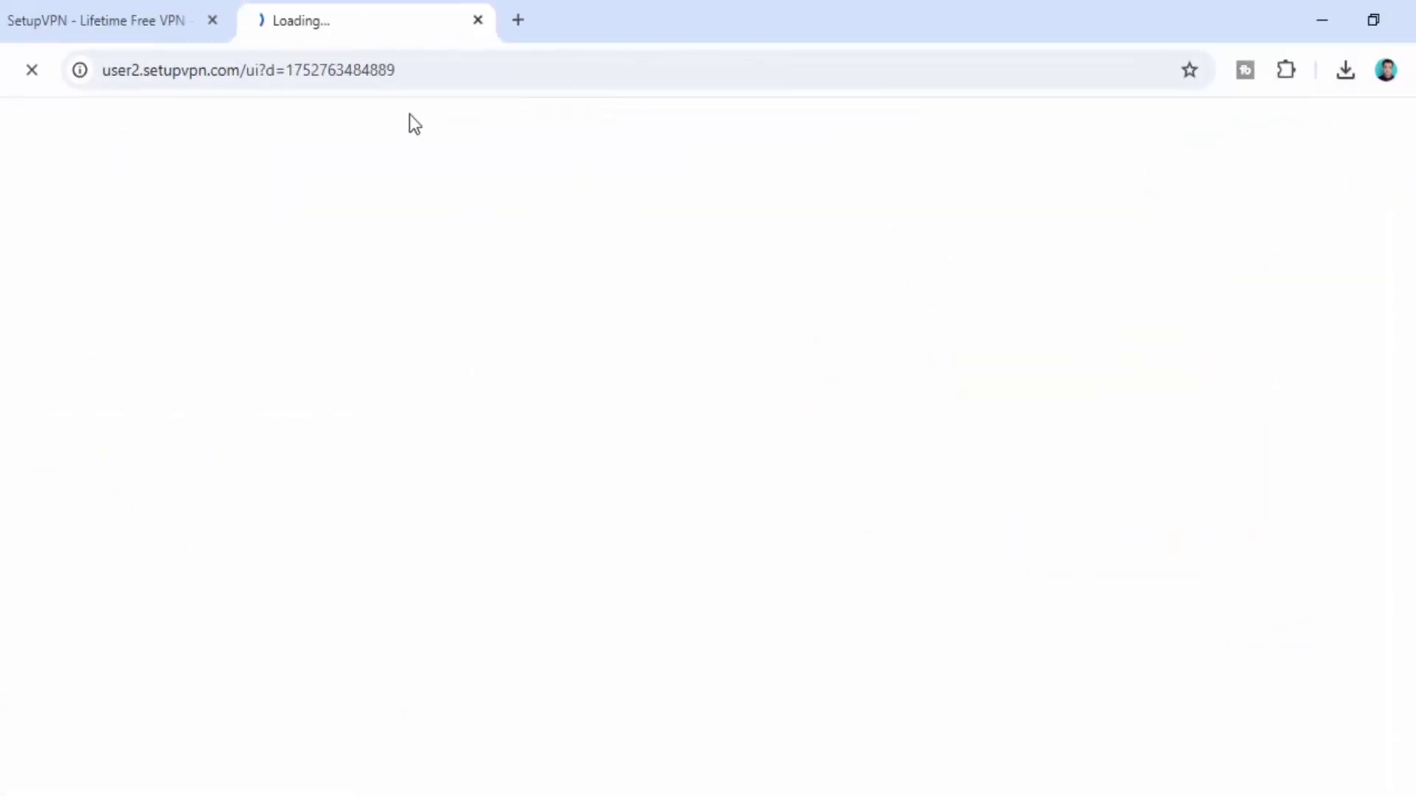
Enter SetupVPN as a guest, agreeing to the terms and confirming an age of 18 or older.
click(871, 734)
click(896, 751)
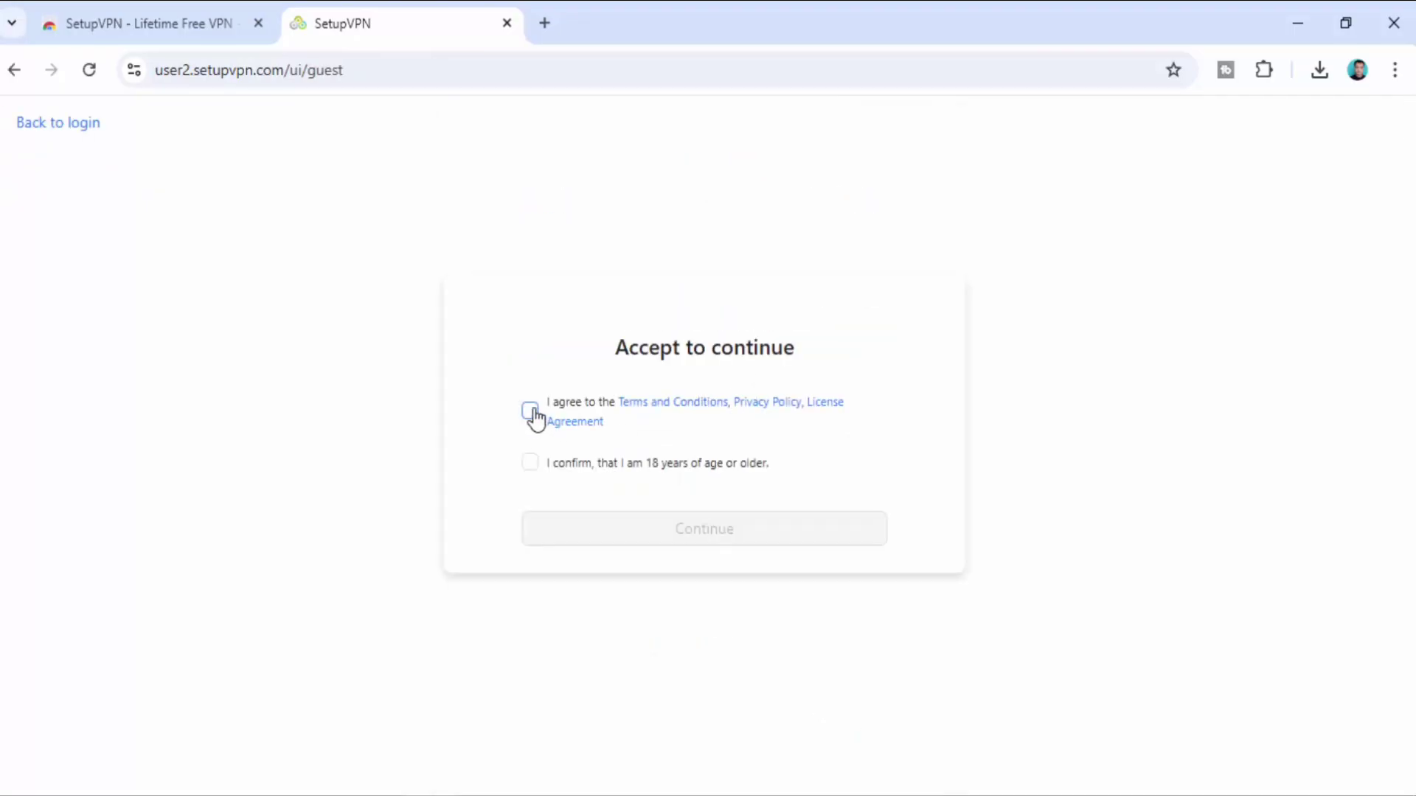
click(537, 414)
click(531, 463)
click(680, 524)
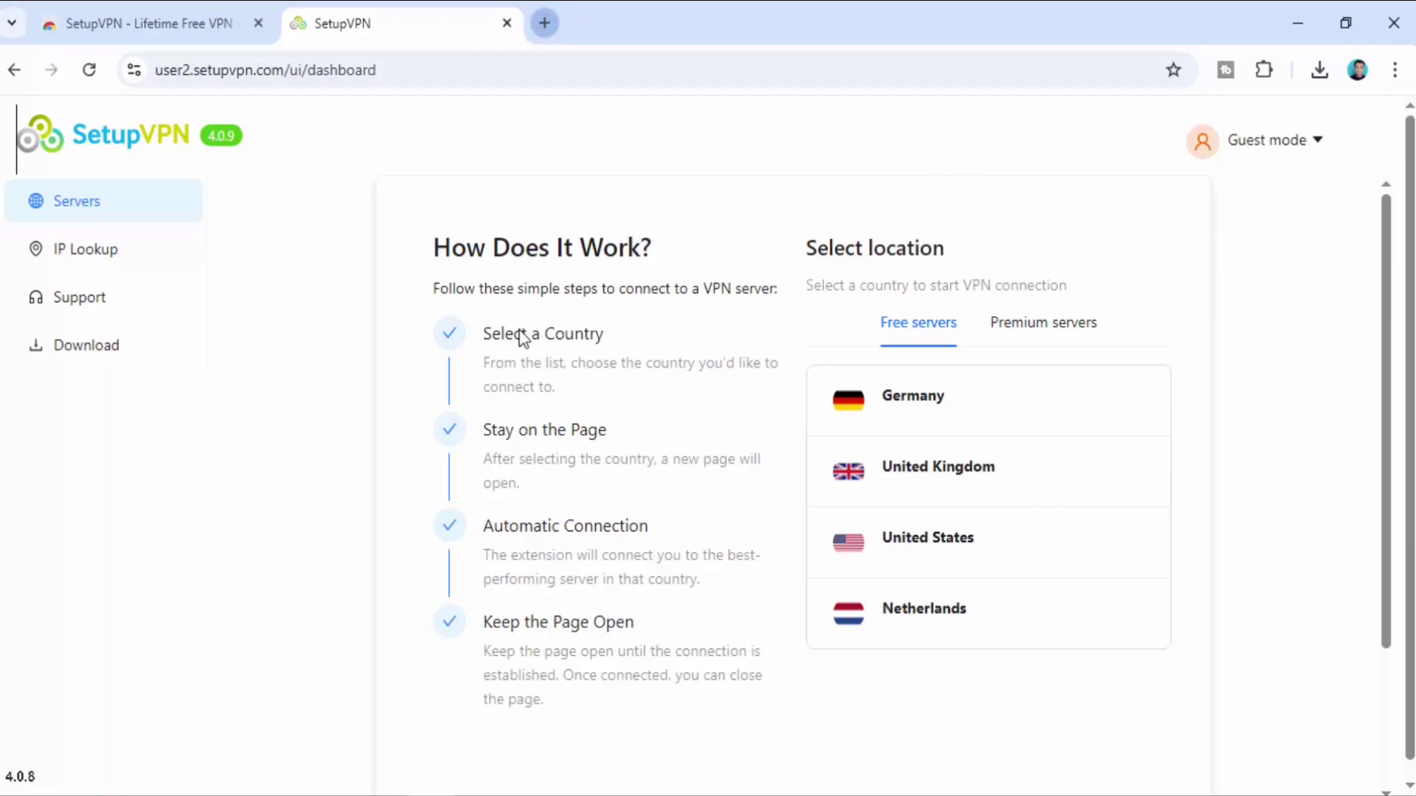
key(ctrl+t)
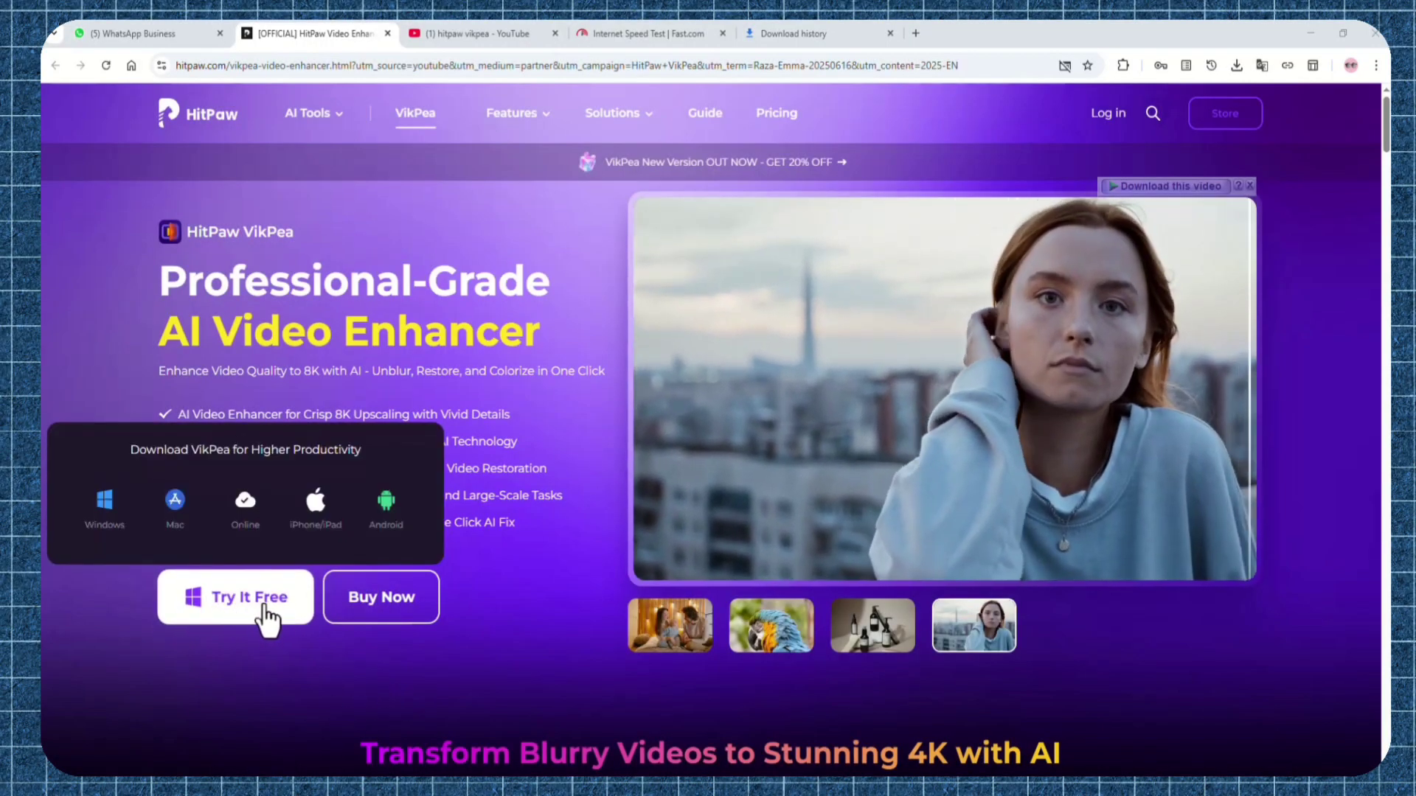
Download HitPaw VikPea for Windows and import video_20250718_002213 from Downloads into its Video Enhancer.
click(262, 616)
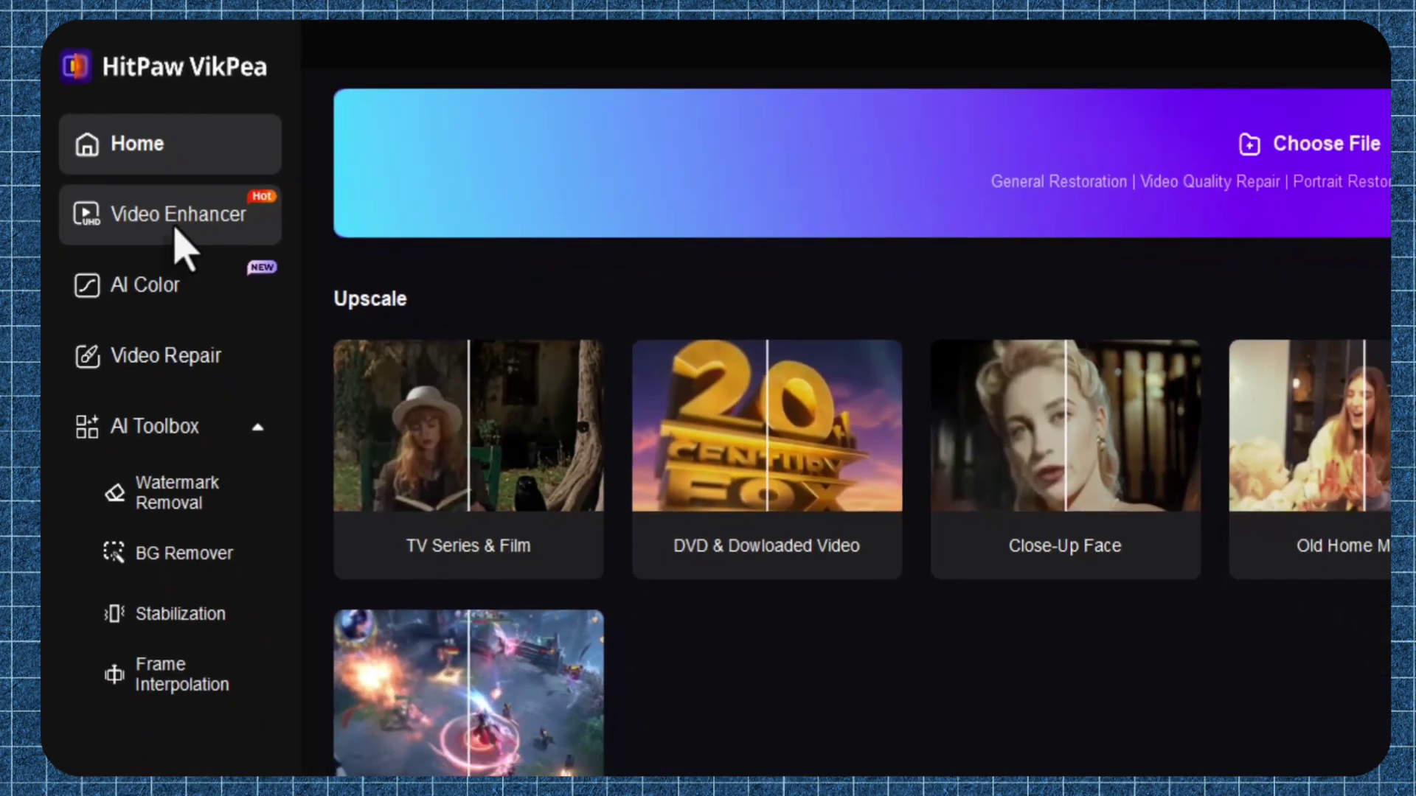
click(170, 249)
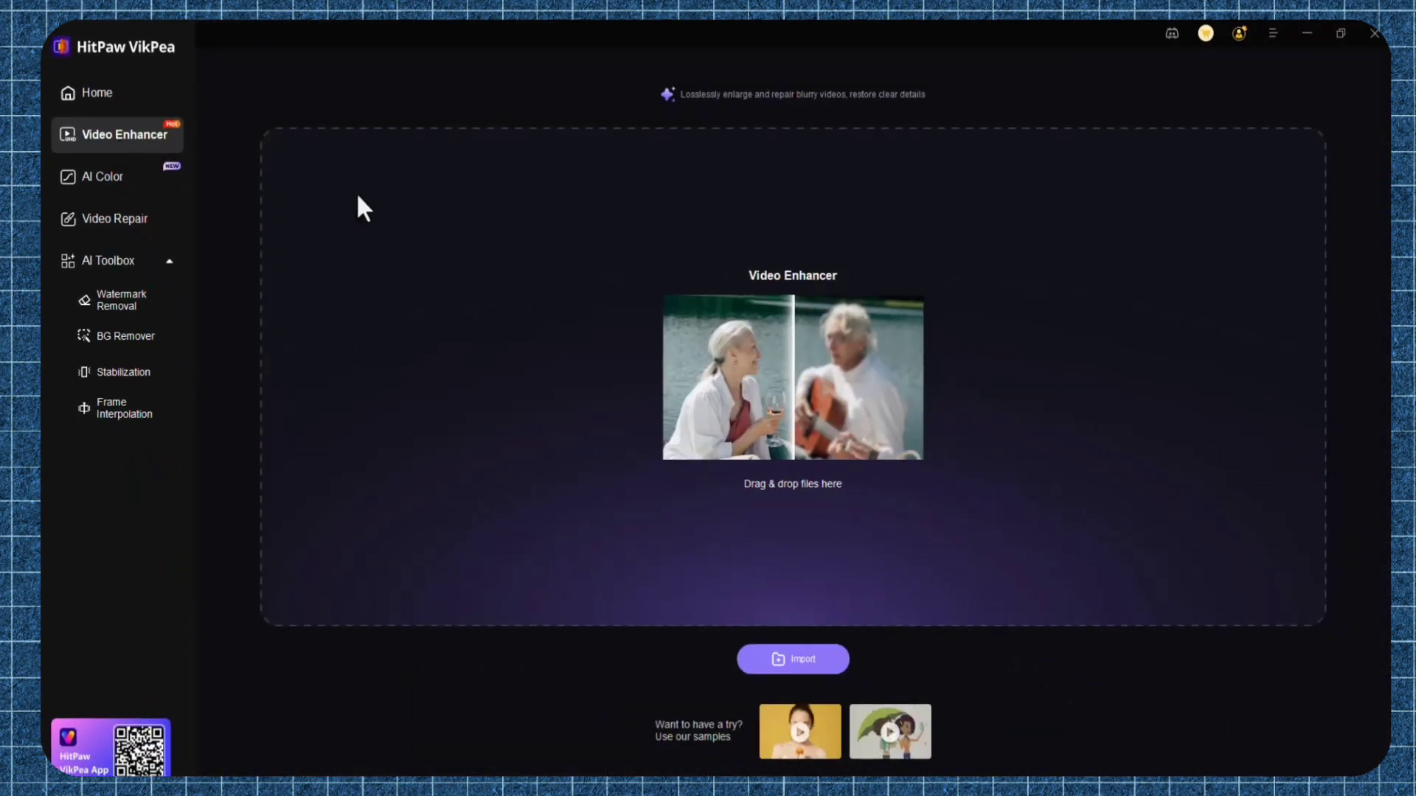
click(799, 670)
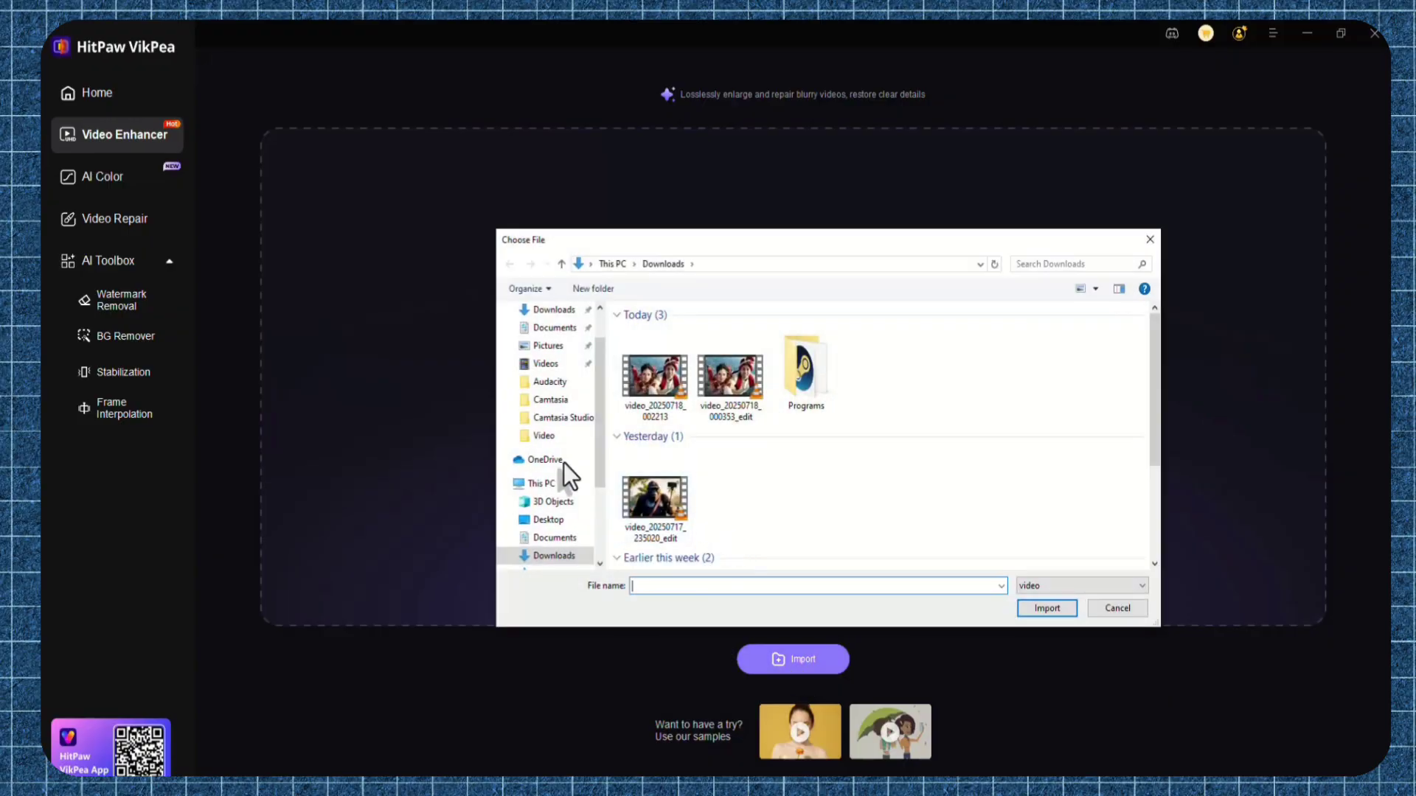
double_click(646, 392)
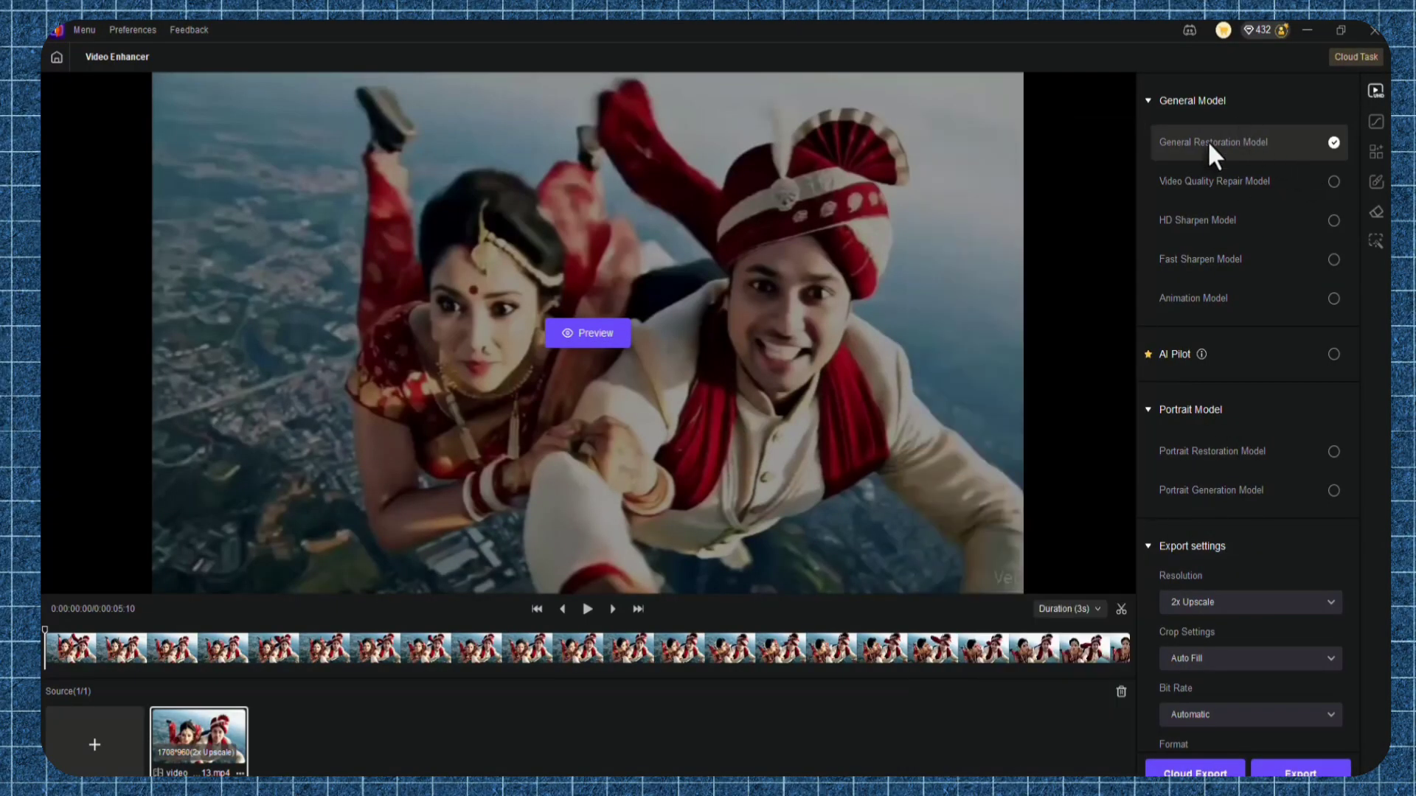
Preview the imported video with the General Restoration Model and compare the faces in the original and enhanced versions up close.
mouse_move(1176, 143)
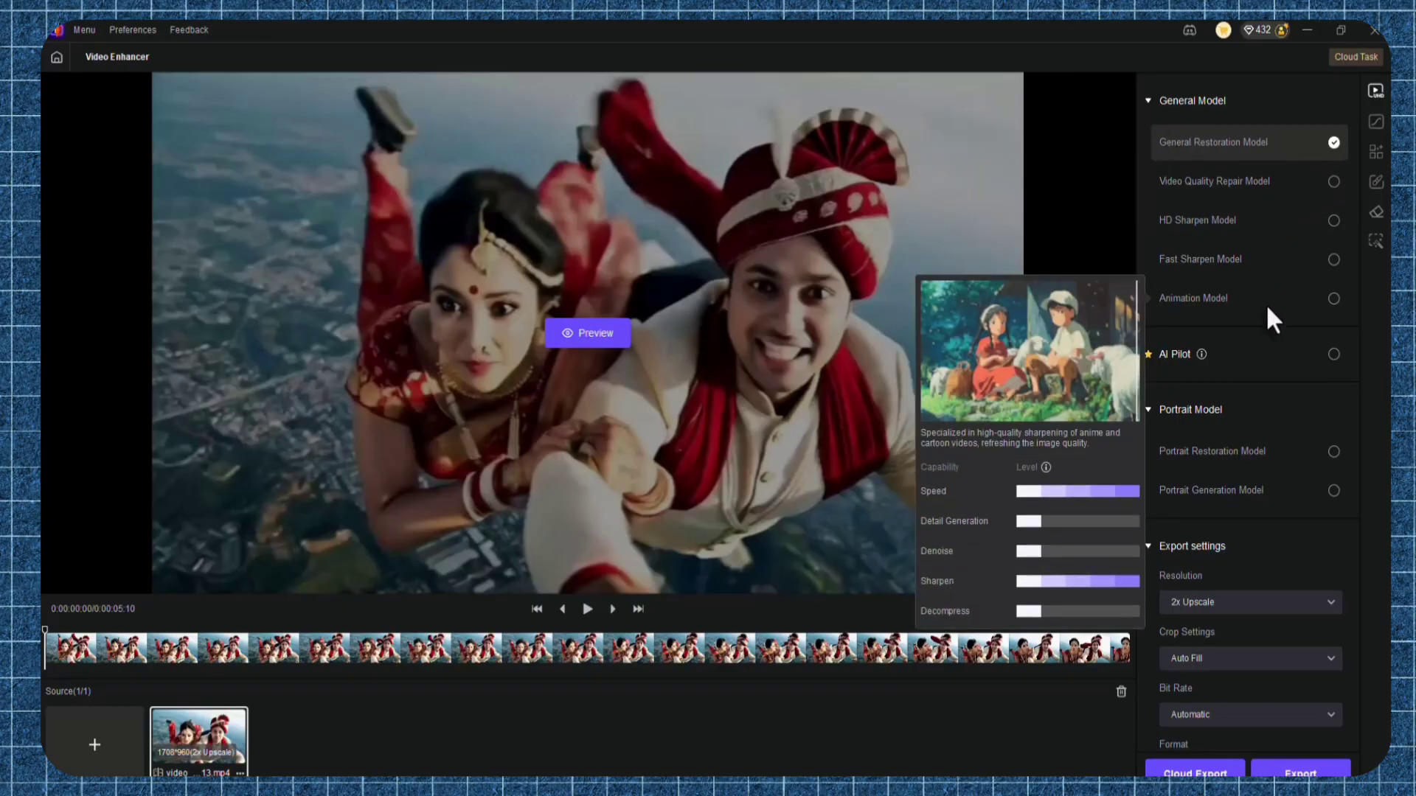
click(601, 335)
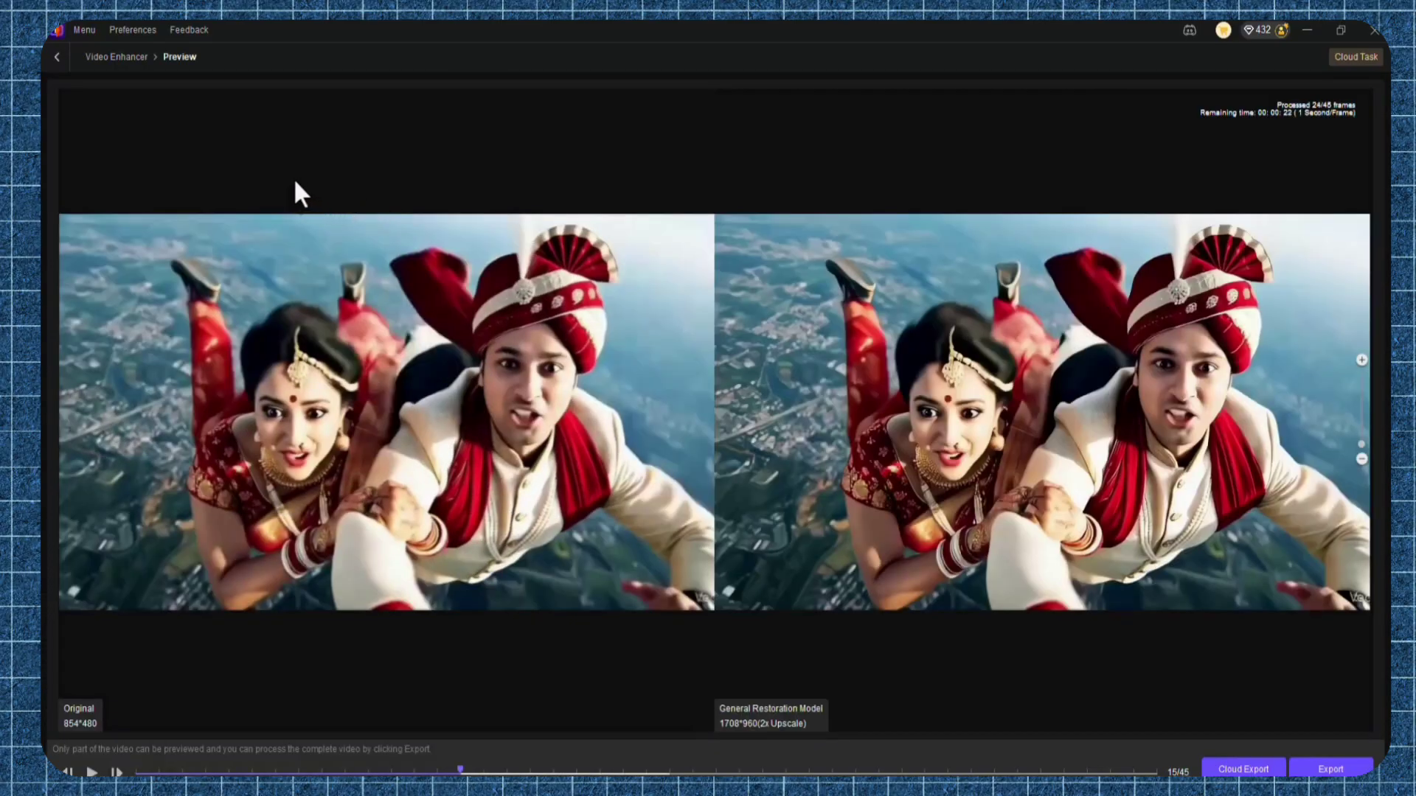
scroll(920, 418, up, 4)
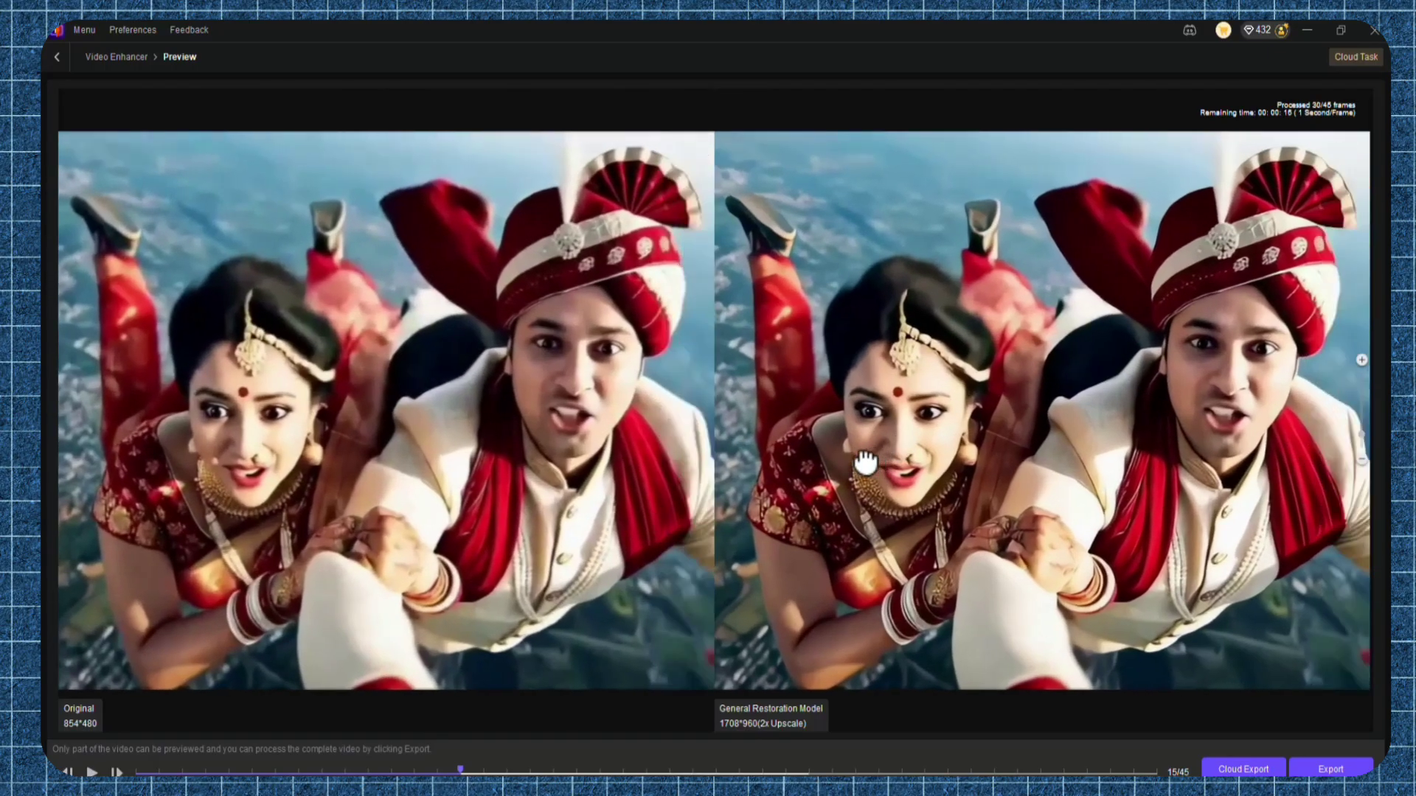
drag(871, 463, 820, 465)
scroll(1031, 409, up, 1)
drag(1025, 414, 916, 419)
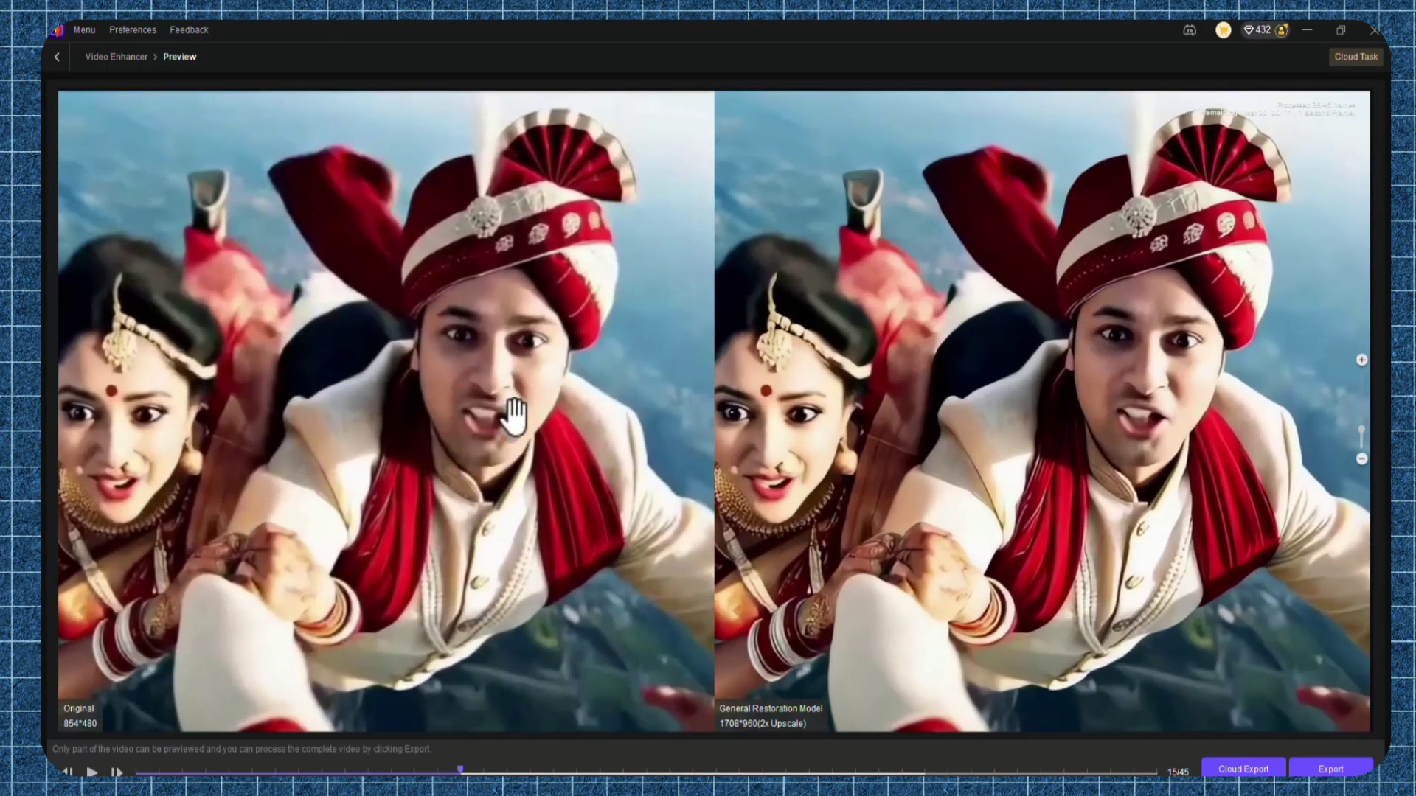
scroll(1111, 432, down, 5)
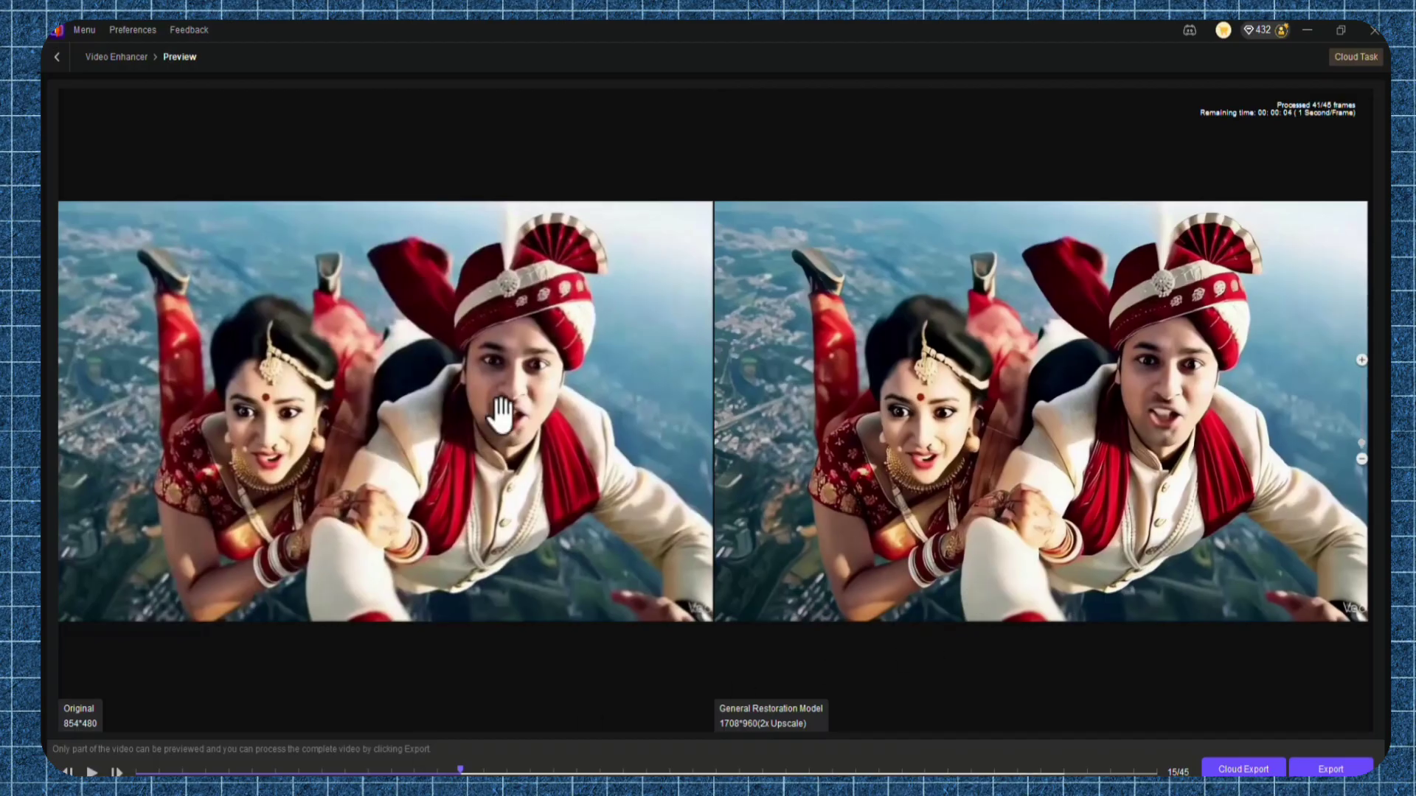
click(57, 57)
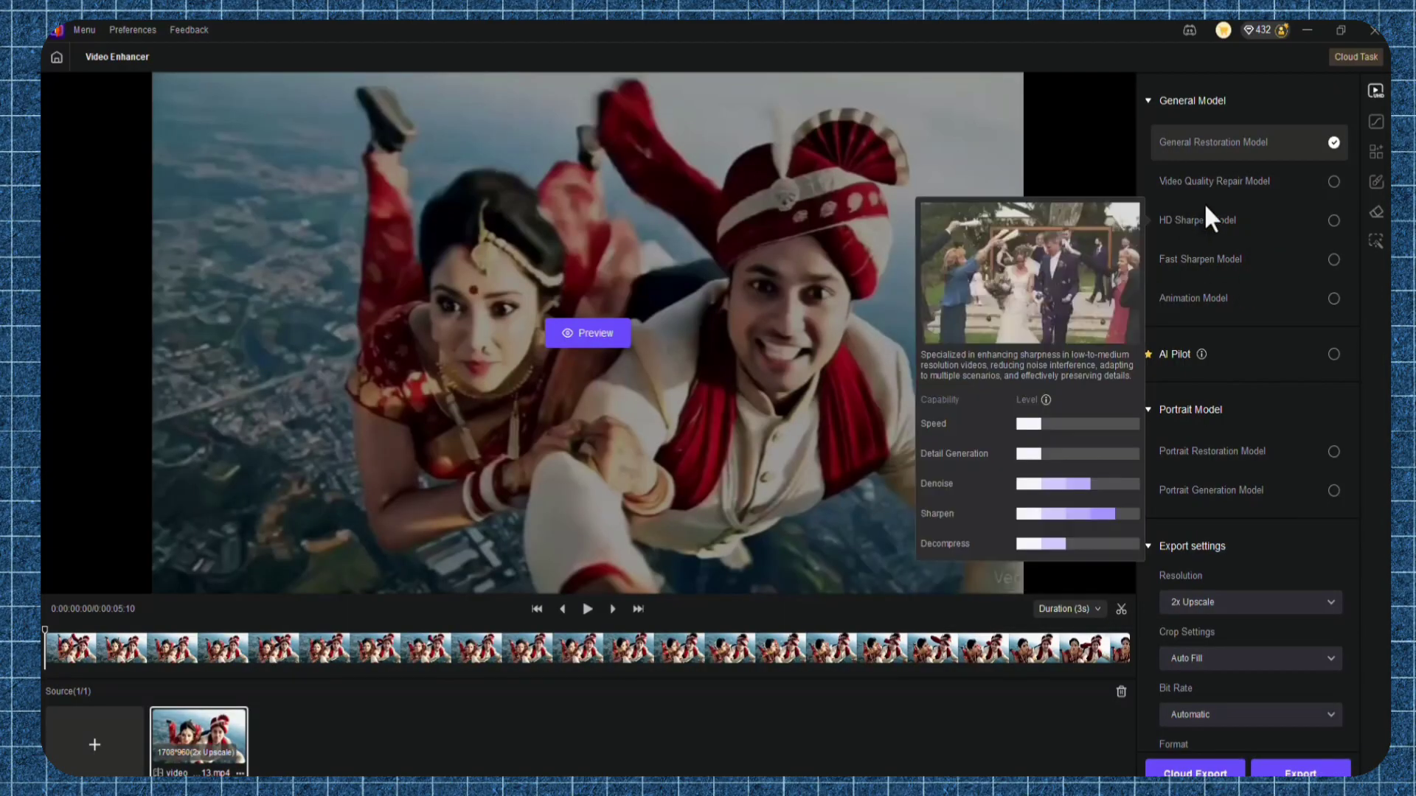
Switch the enhancement to the Video Quality Repair Model and preview the result beside the original.
click(1335, 181)
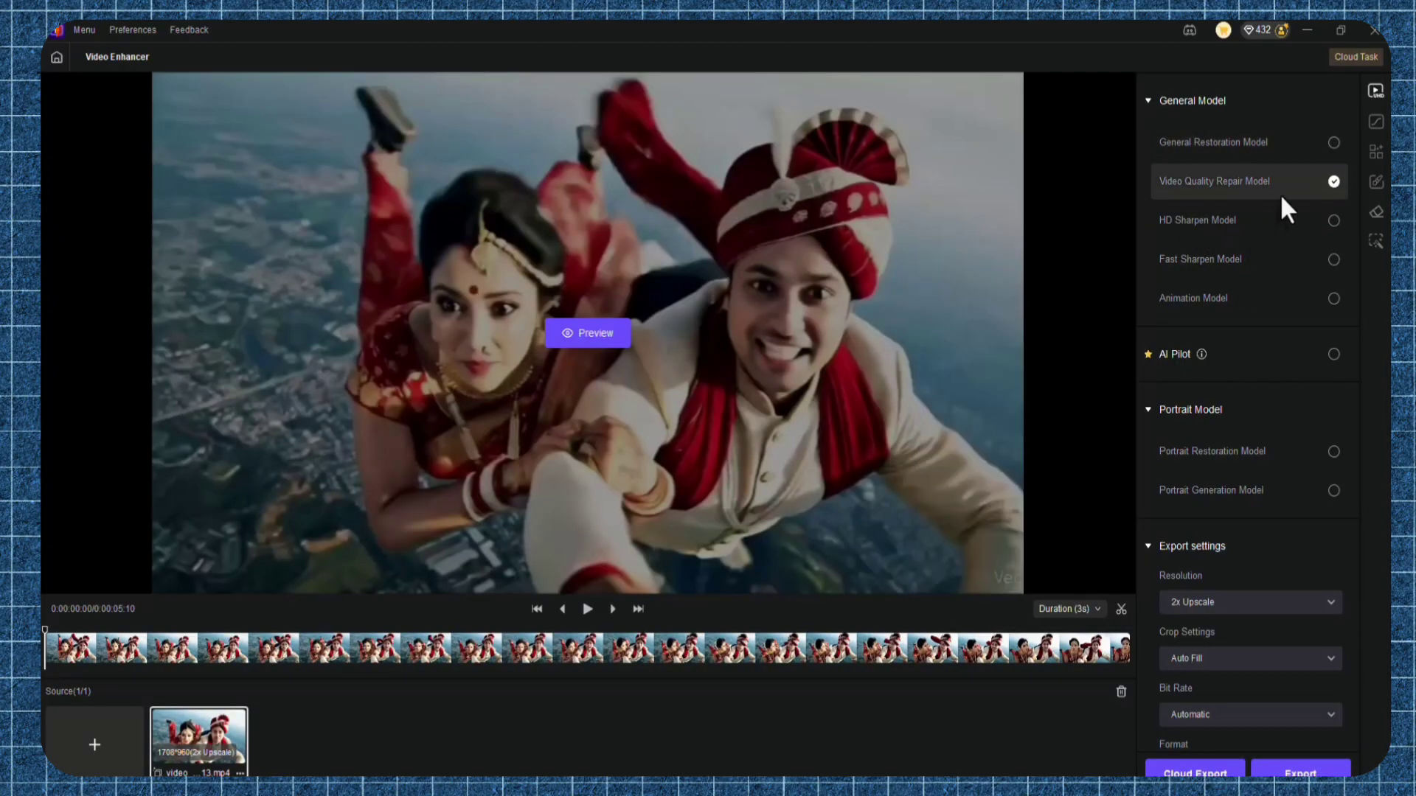
click(596, 335)
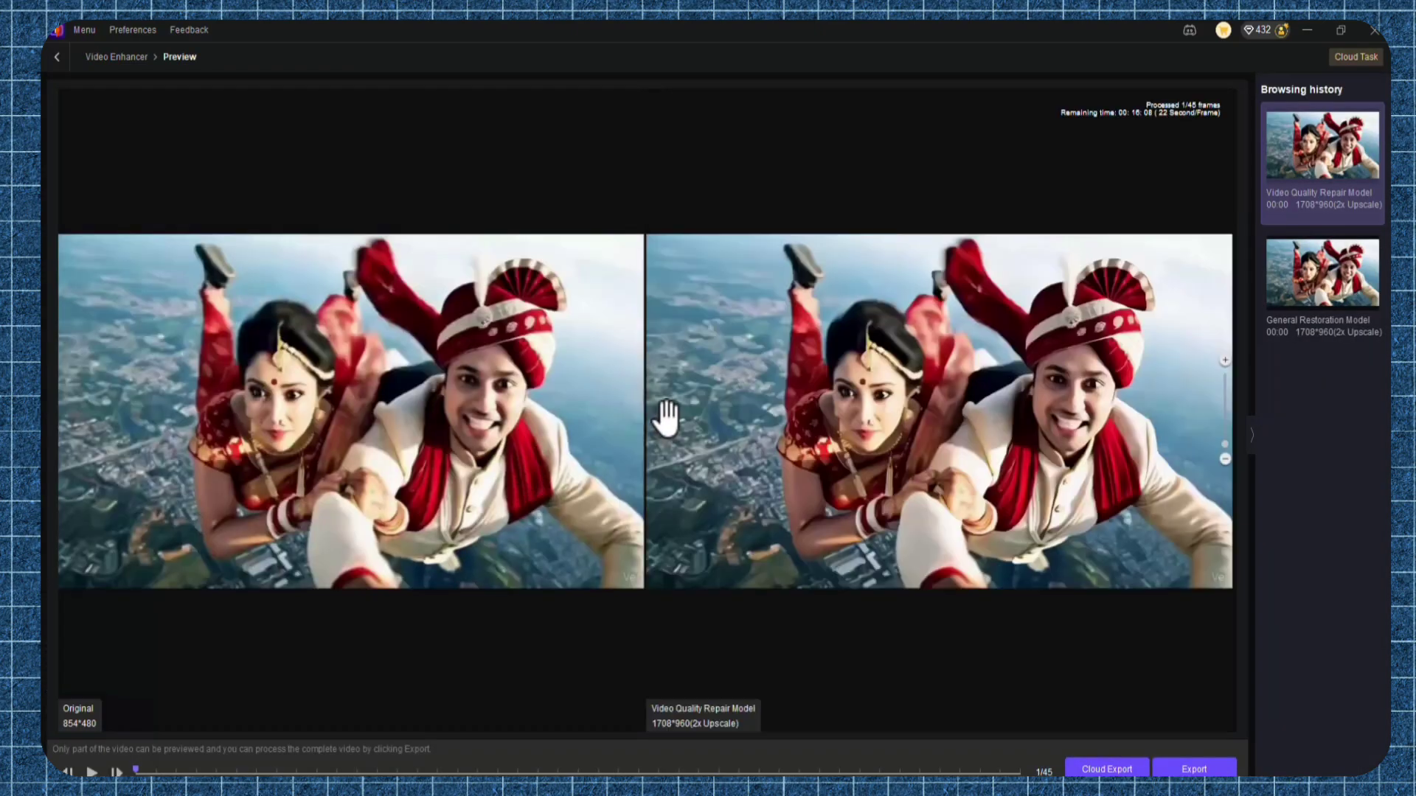
scroll(900, 433, up, 5)
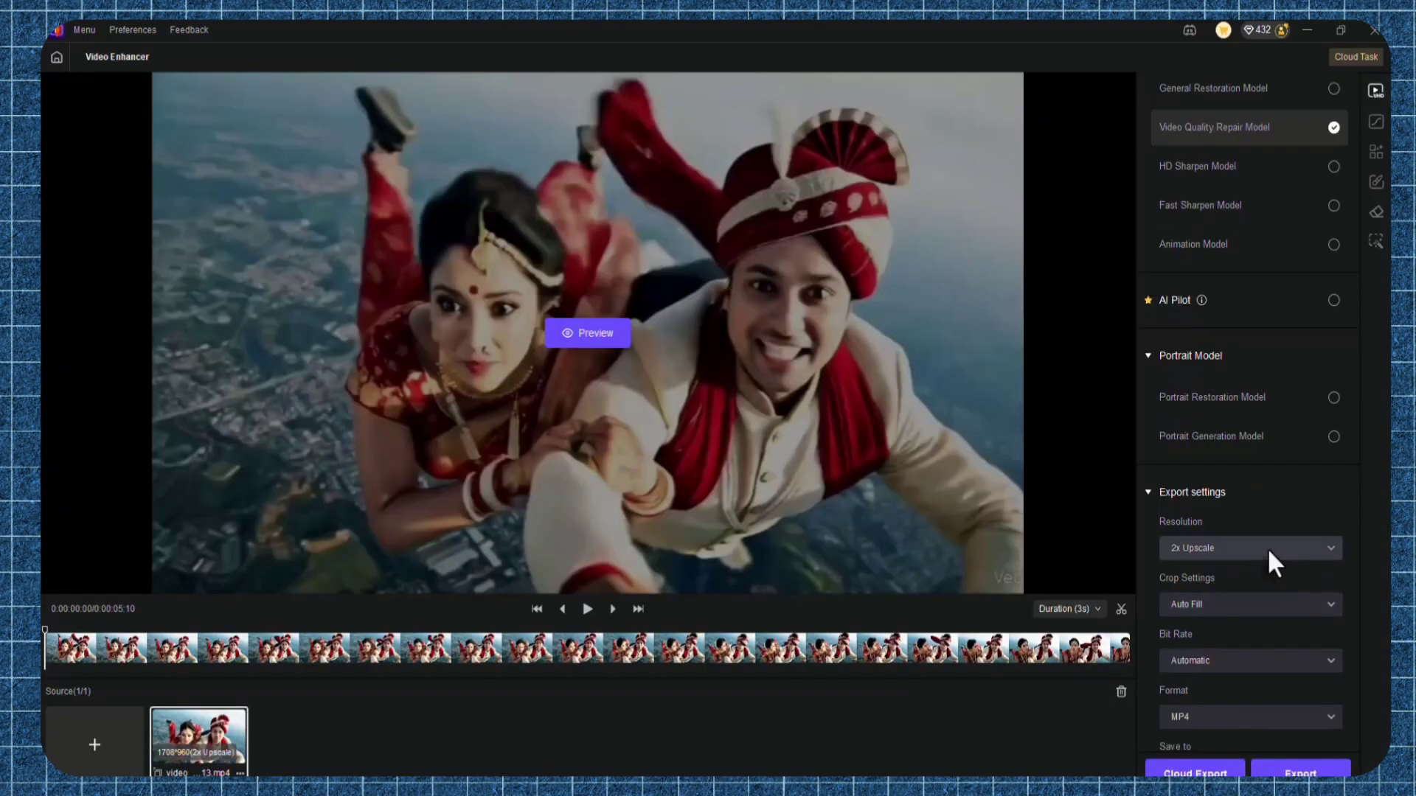
Set the export resolution to 3840*2160(4K) and start a cloud export of the video.
click(1267, 547)
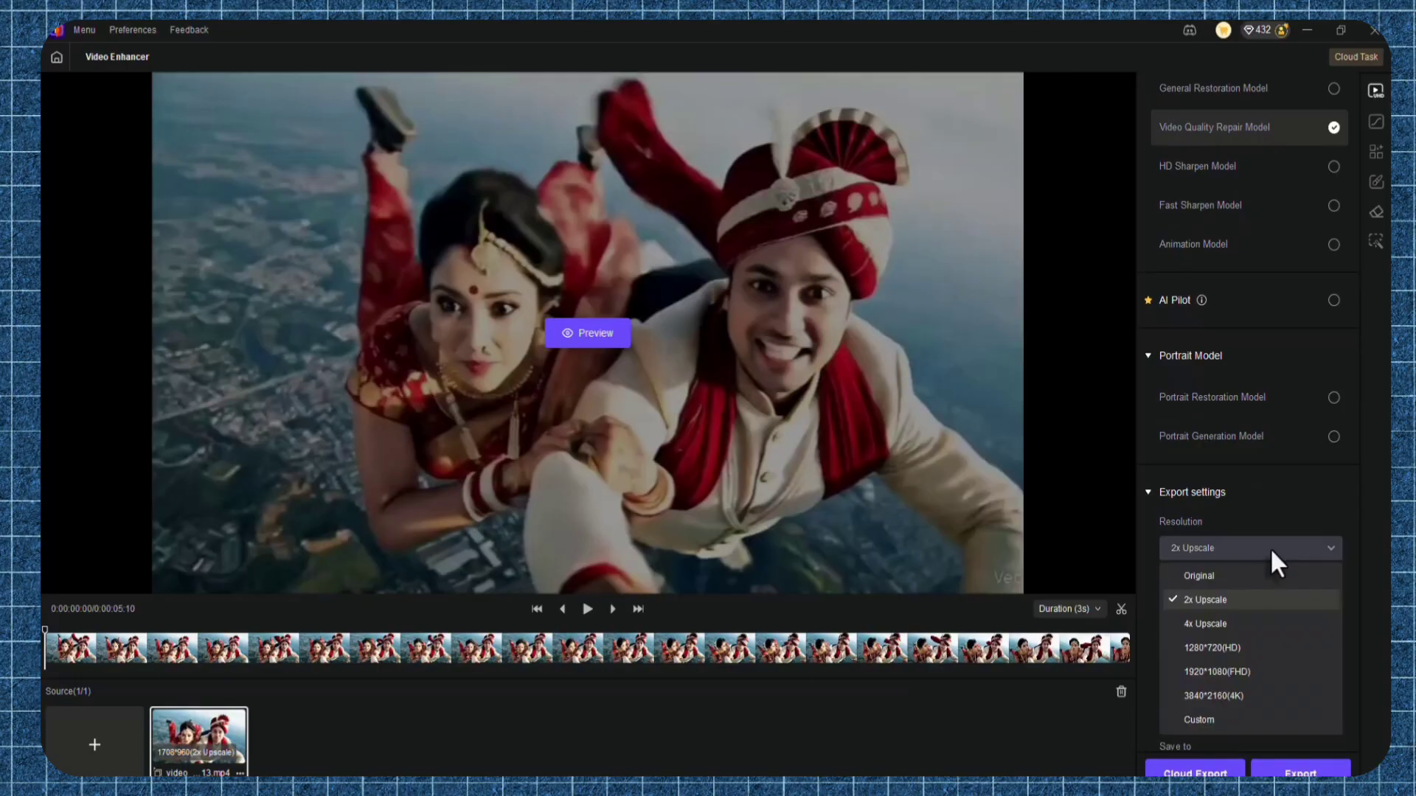
click(1217, 696)
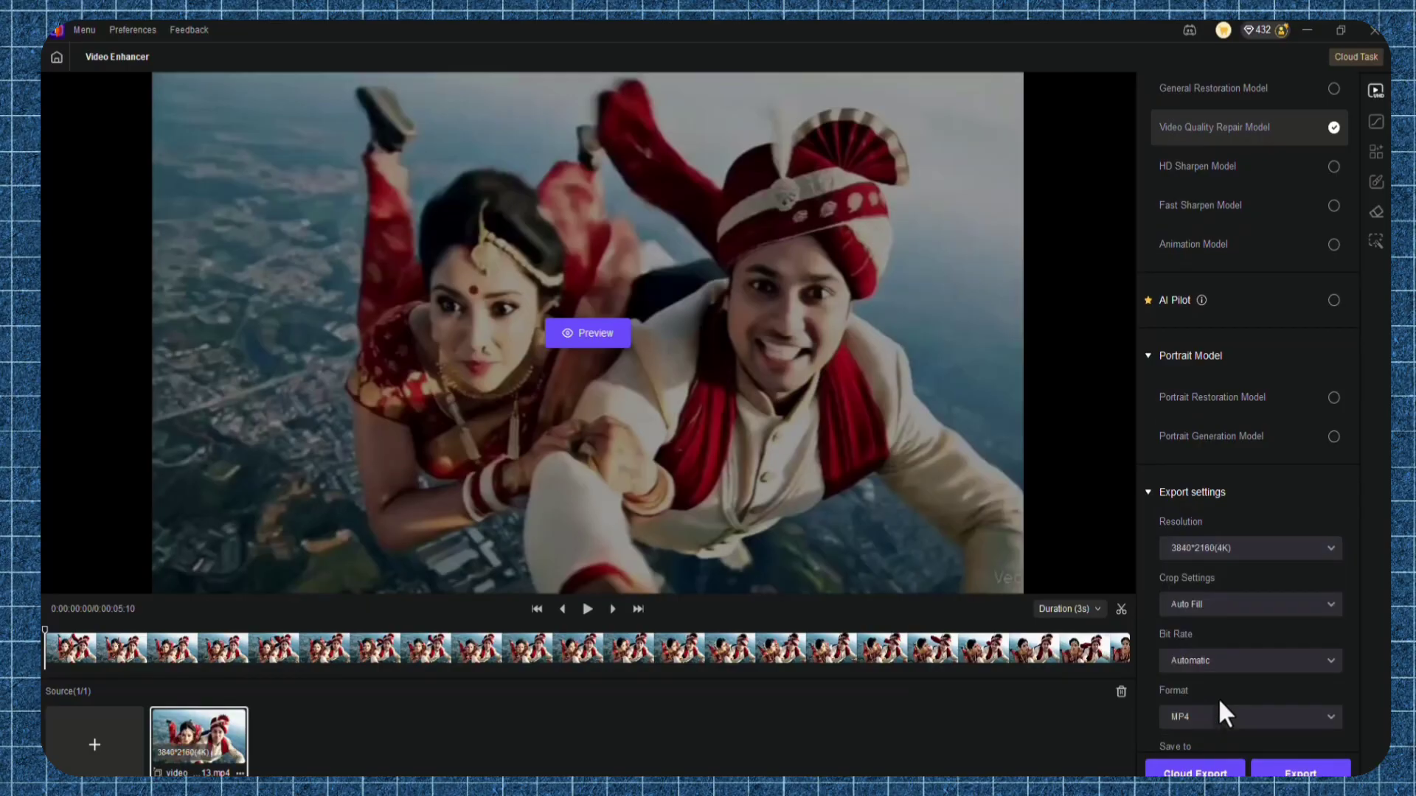
scroll(1209, 671, down, 2)
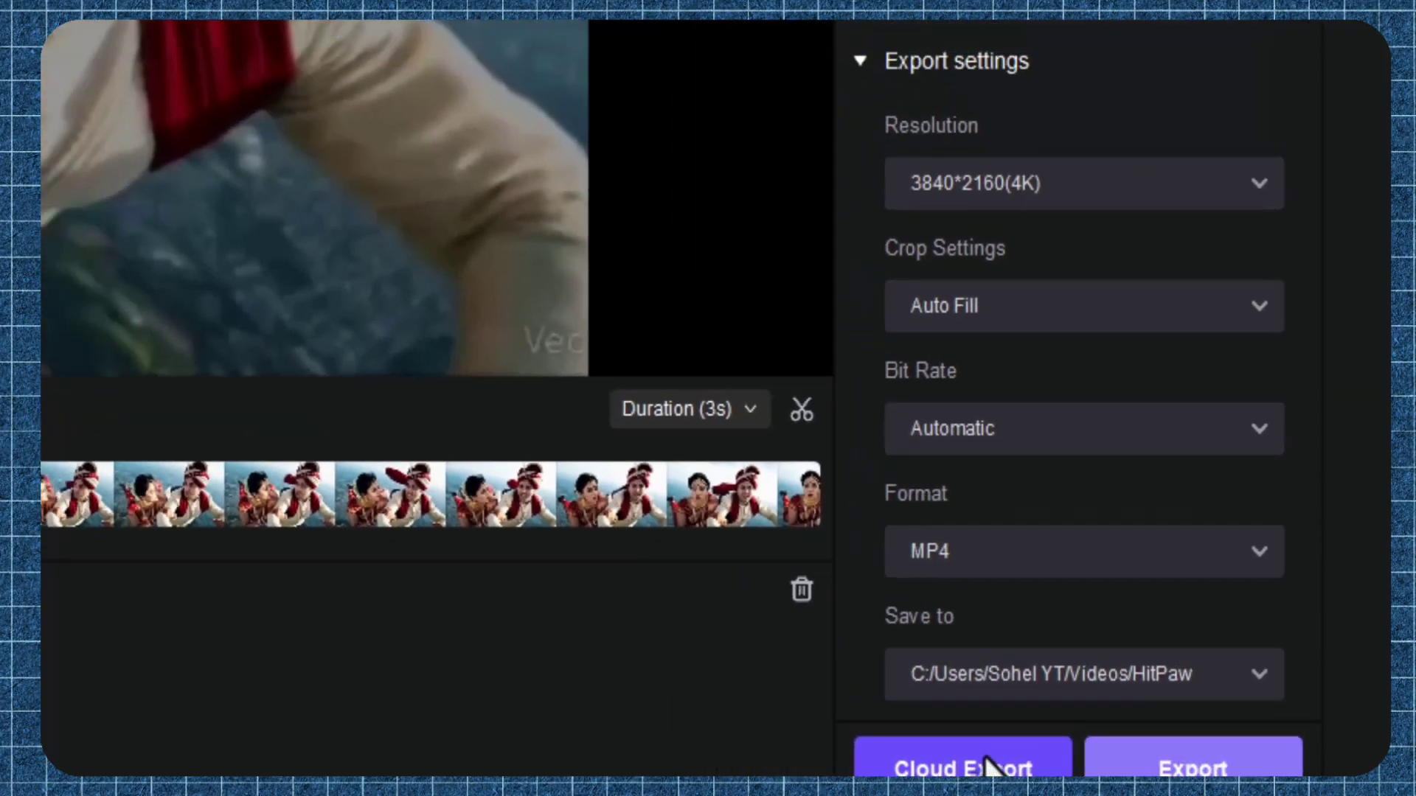
click(882, 766)
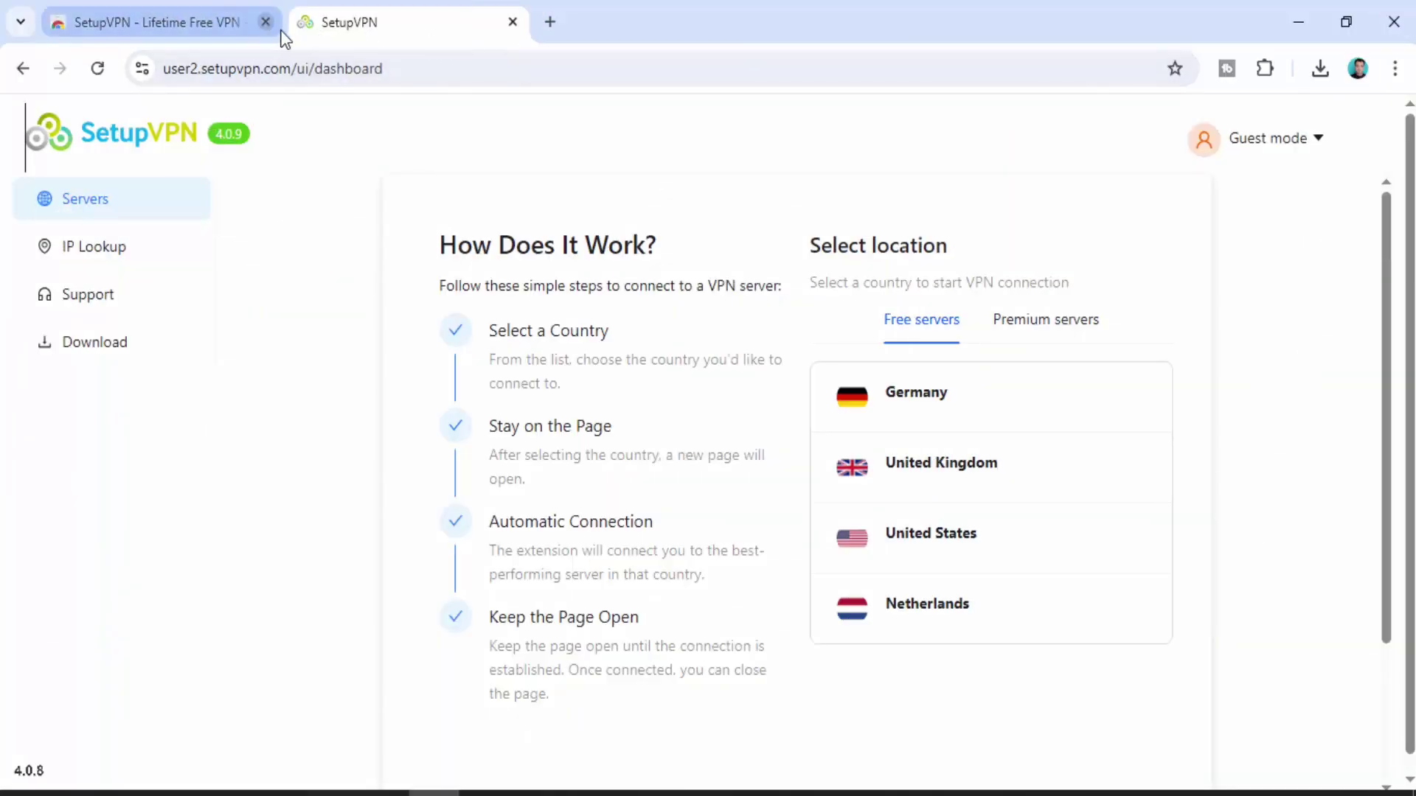
Switch back to Chrome, search Google for cloudskillsboost in a new tab and open the Google Cloud Skills Boost site.
click(550, 24)
click(645, 442)
text(cloudskill)
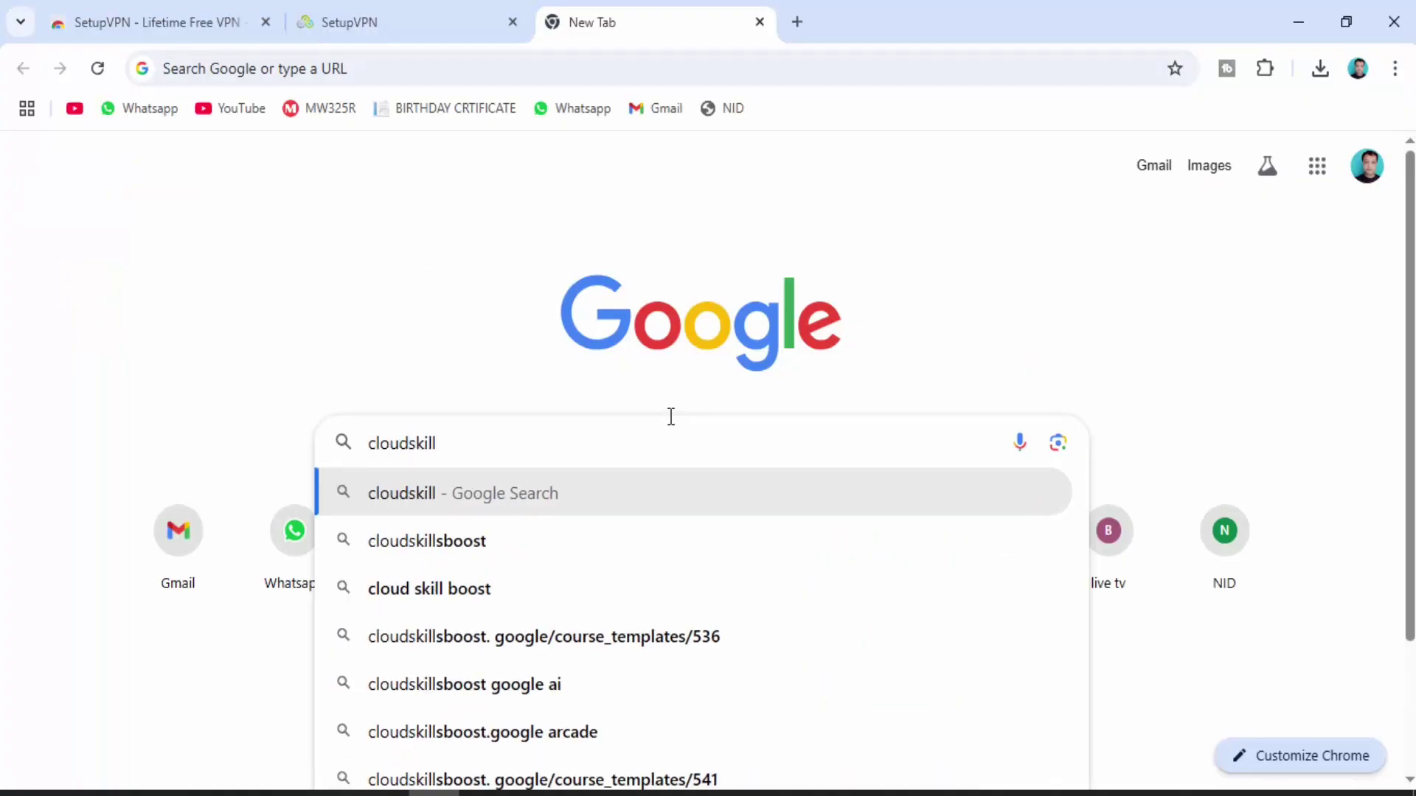
click(442, 542)
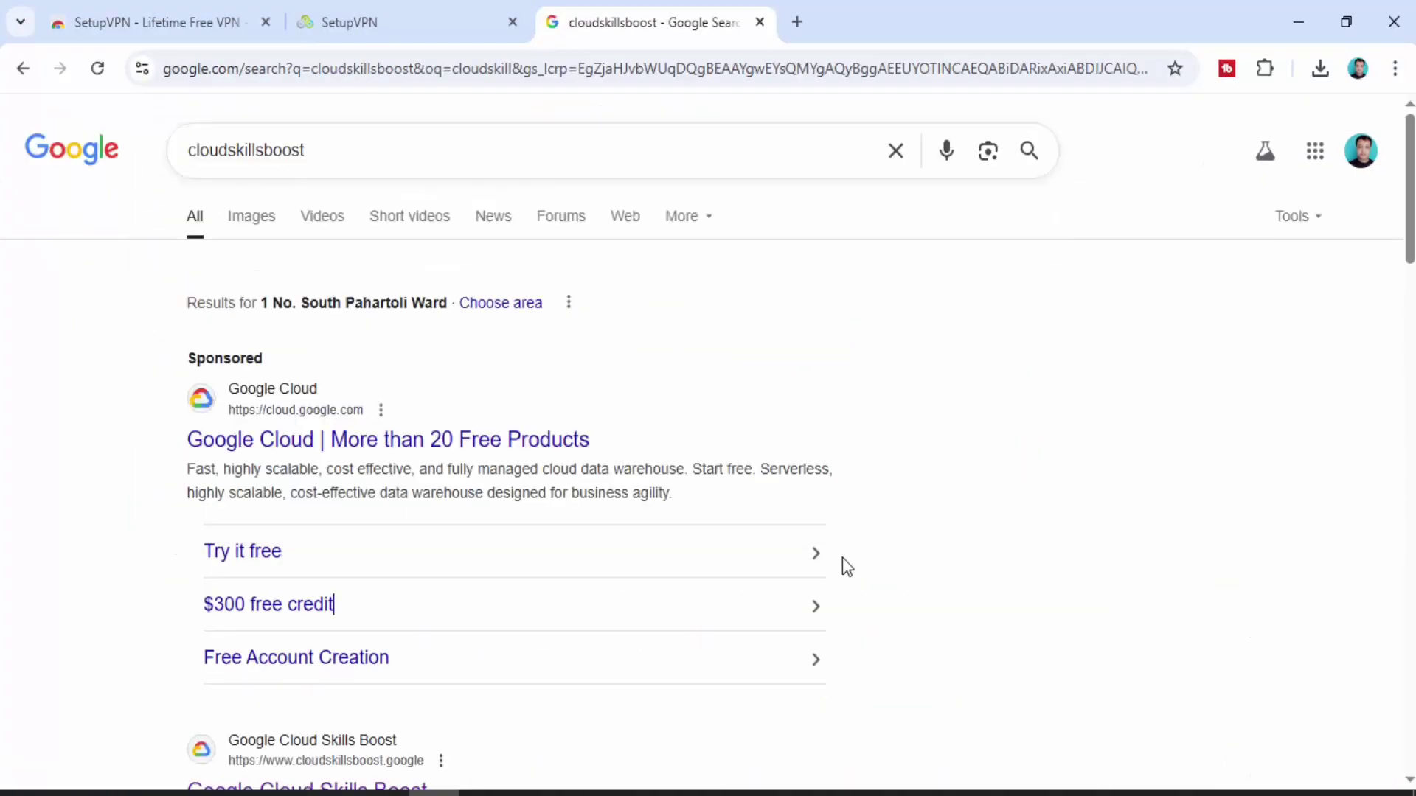
scroll(263, 478, down, 4)
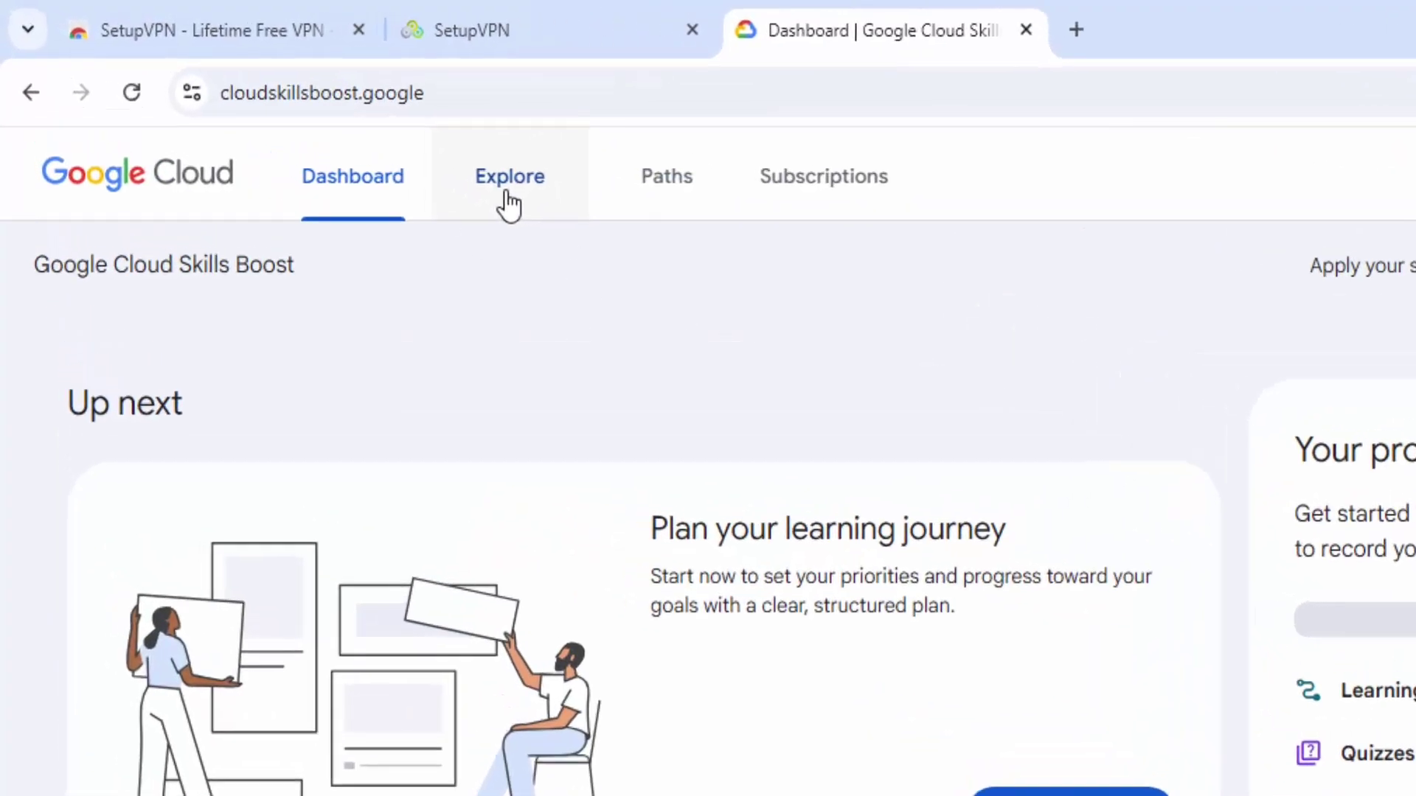
Search the Explore catalog for generative ai and open the Generative AI with Vertex AI: Prompt Design lab.
click(372, 153)
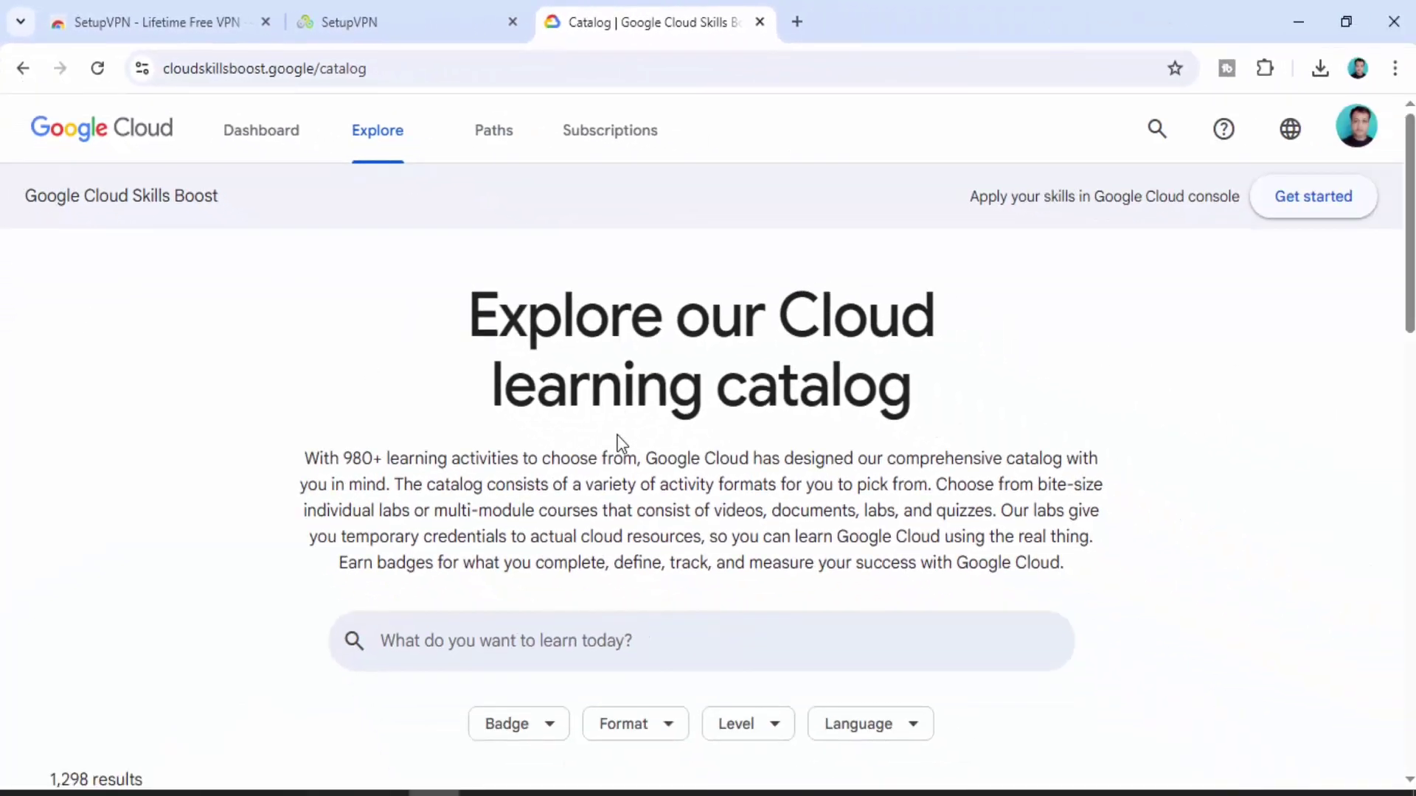
scroll(622, 443, down, 5)
click(536, 327)
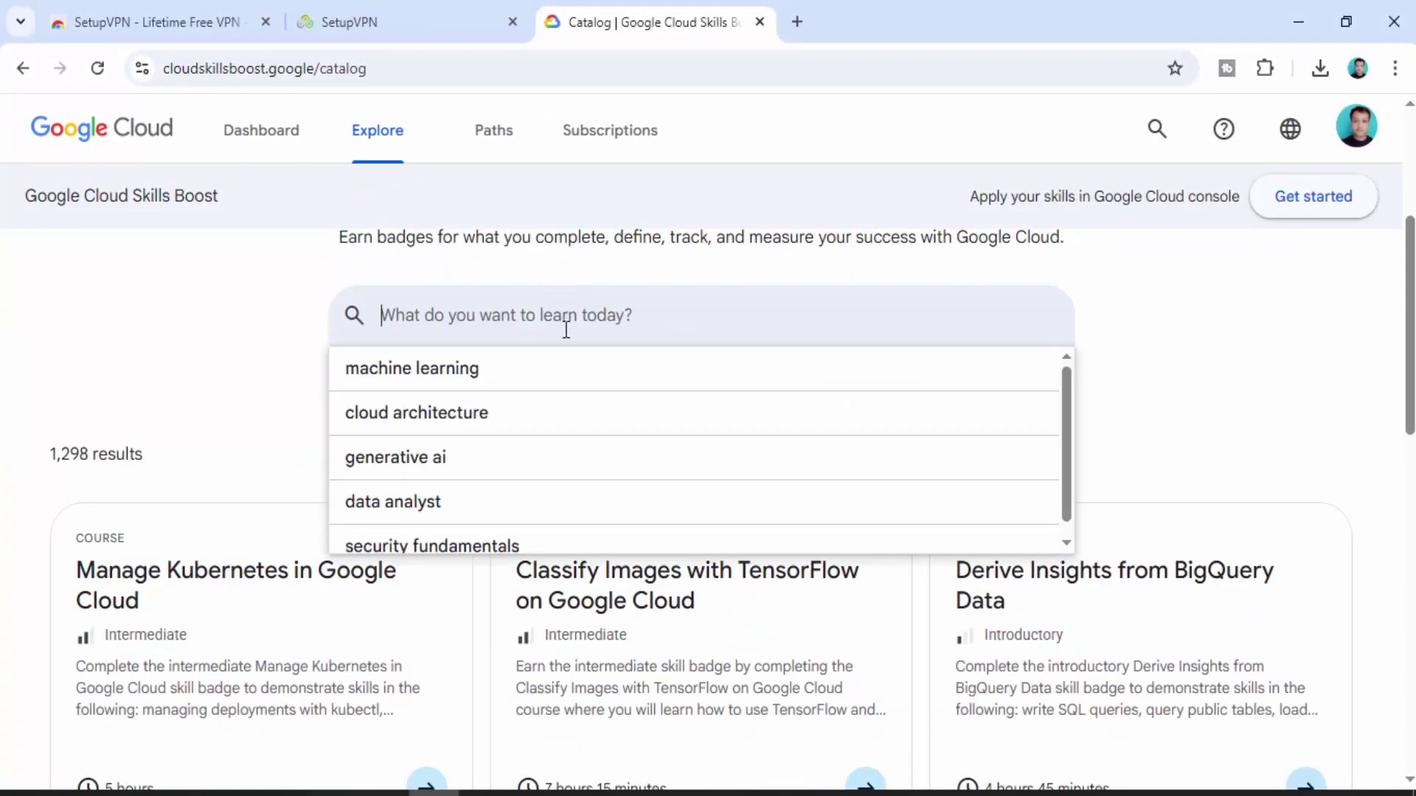
text(gene)
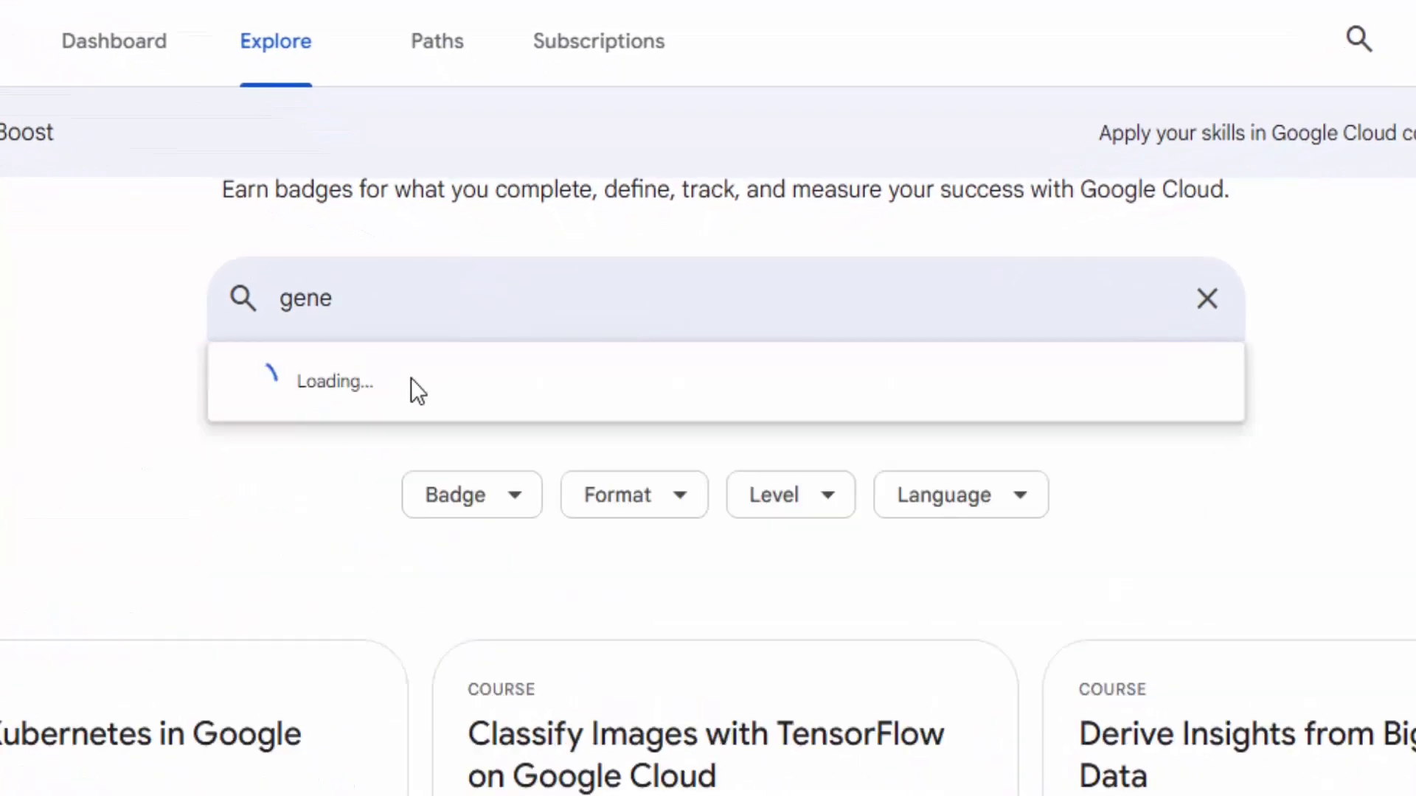
click(299, 373)
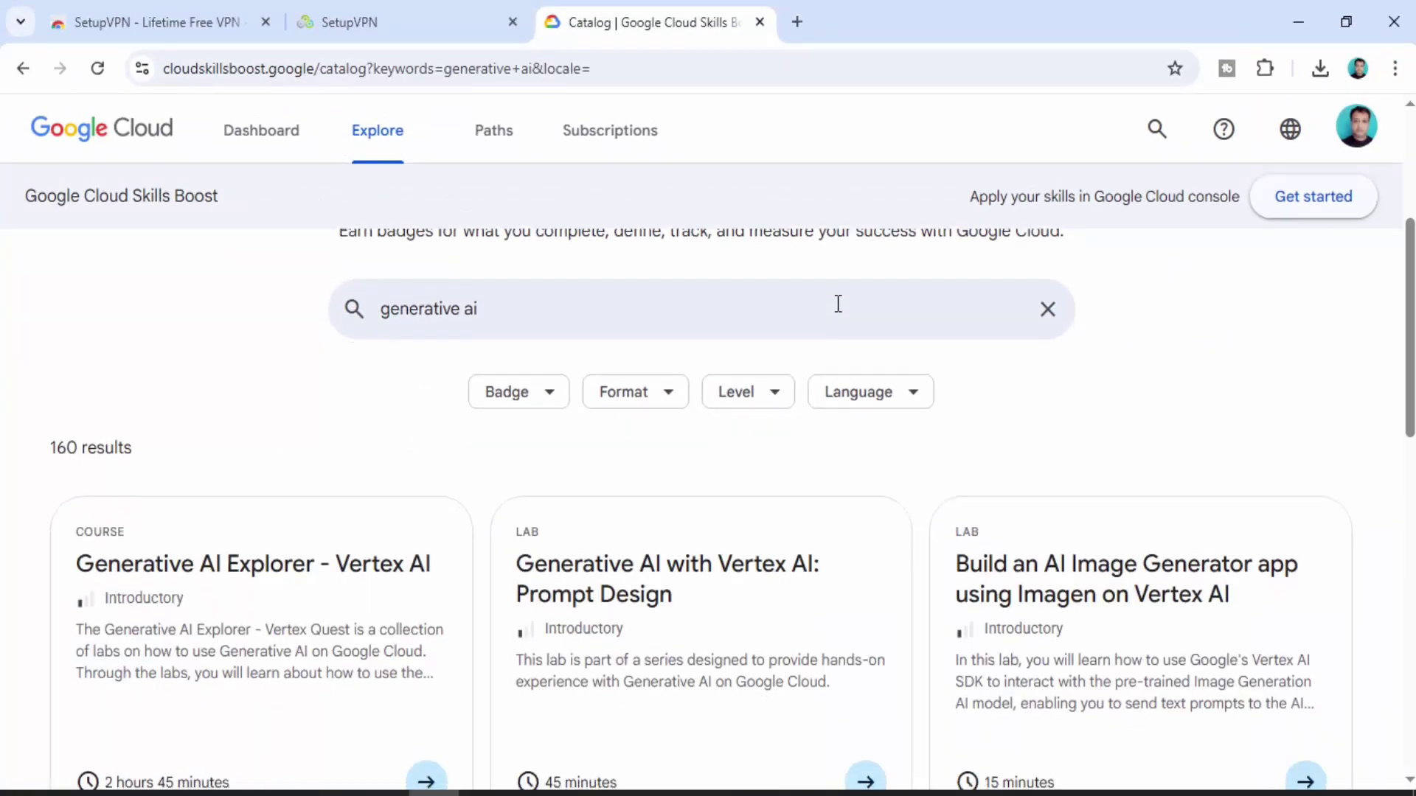
scroll(900, 442, down, 3)
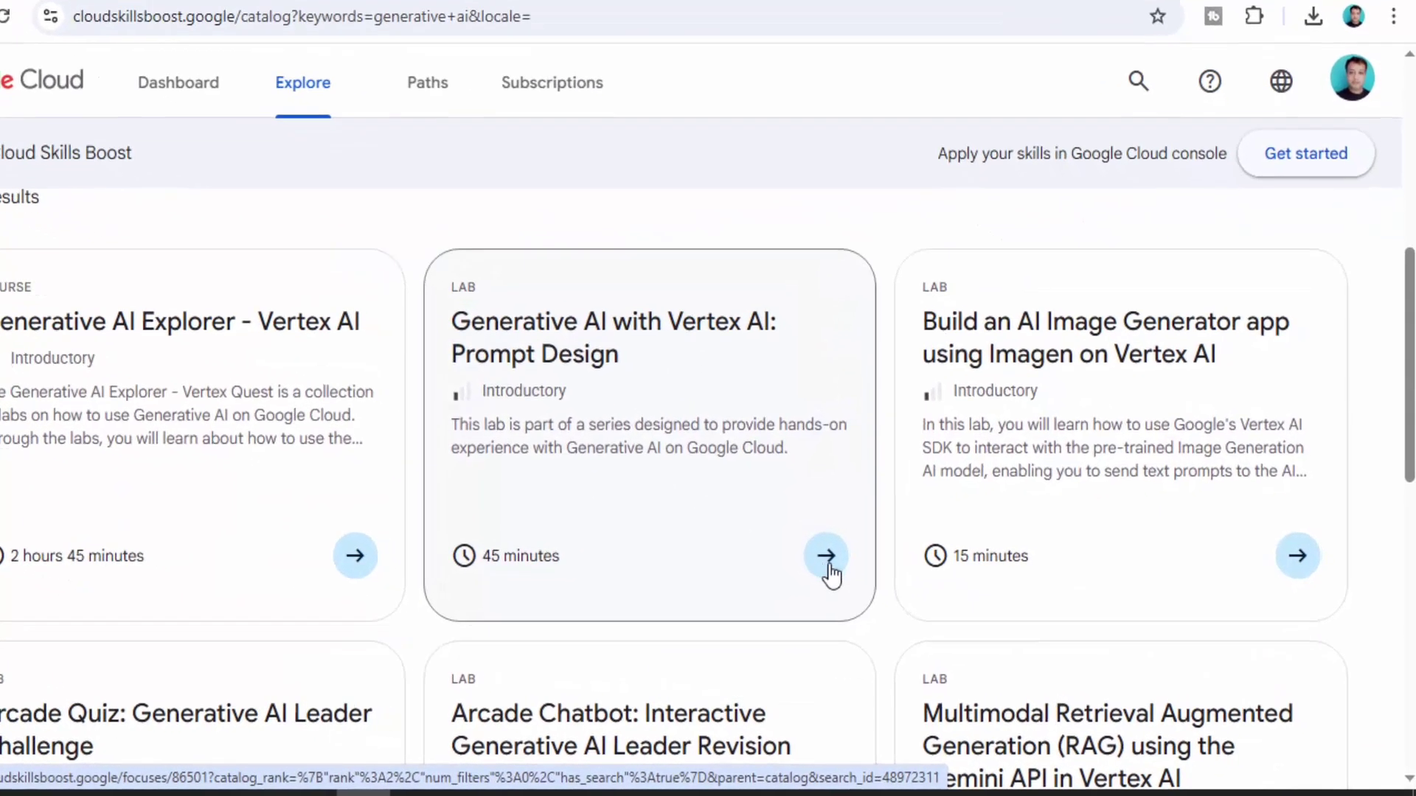
click(864, 581)
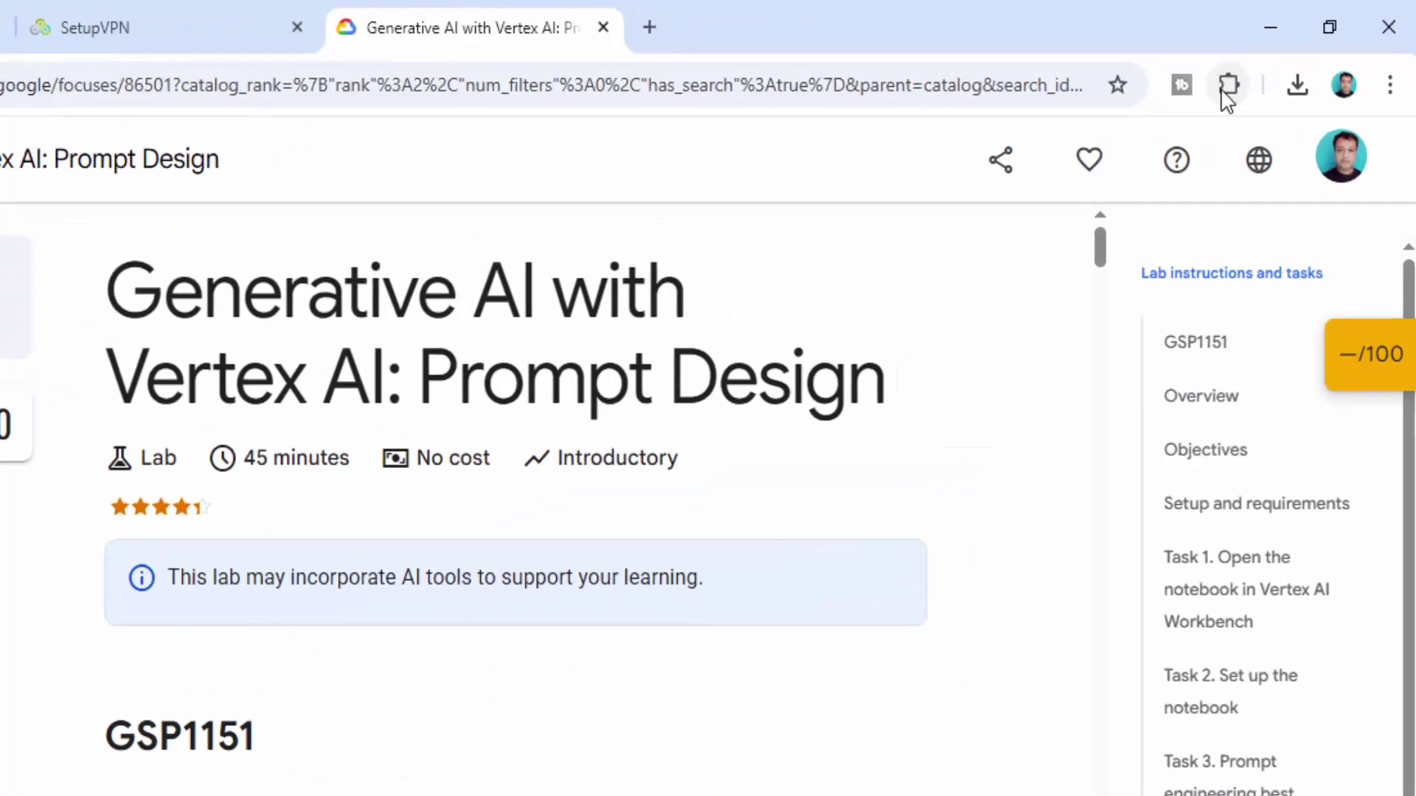
Start a SetupVPN connection from the extension using the free United States server.
click(1265, 67)
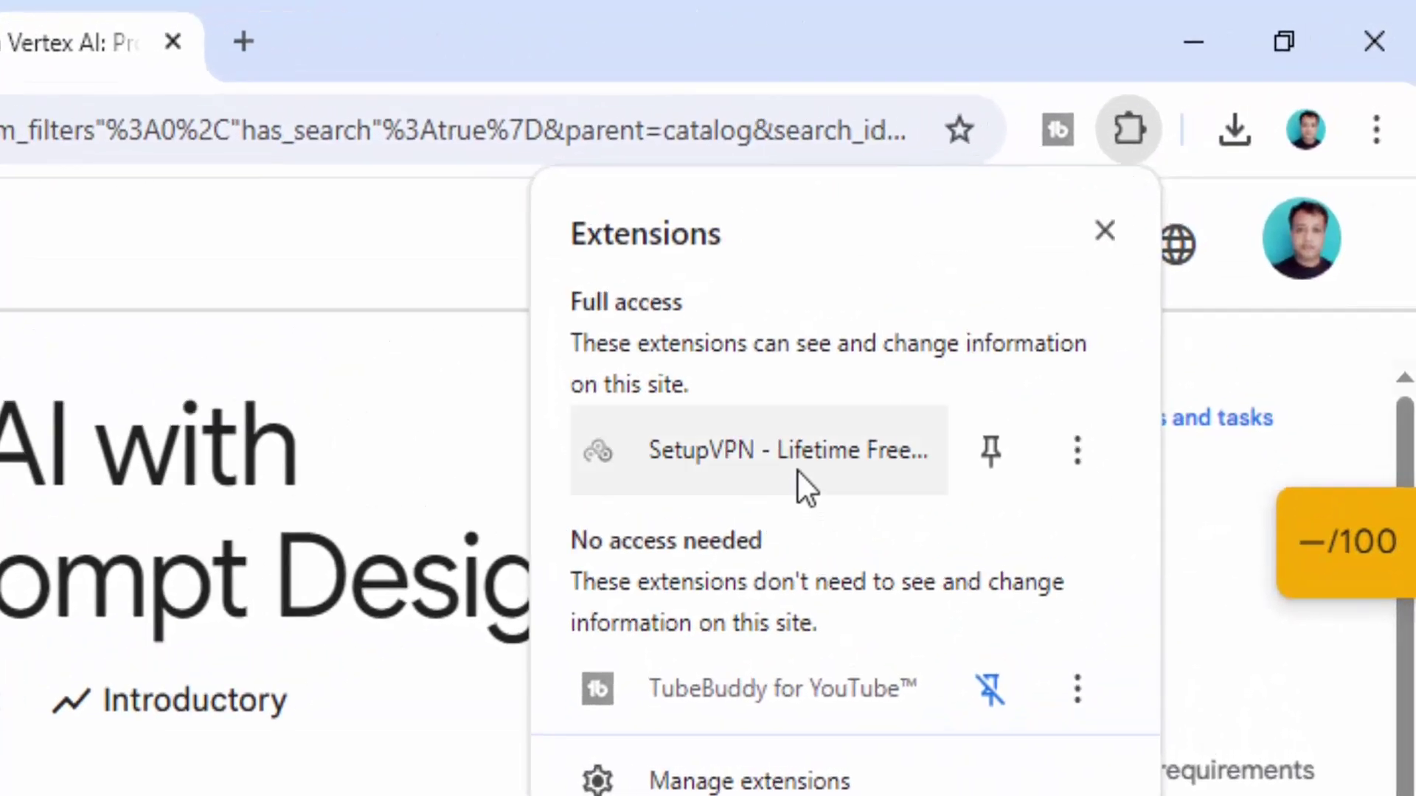
click(798, 472)
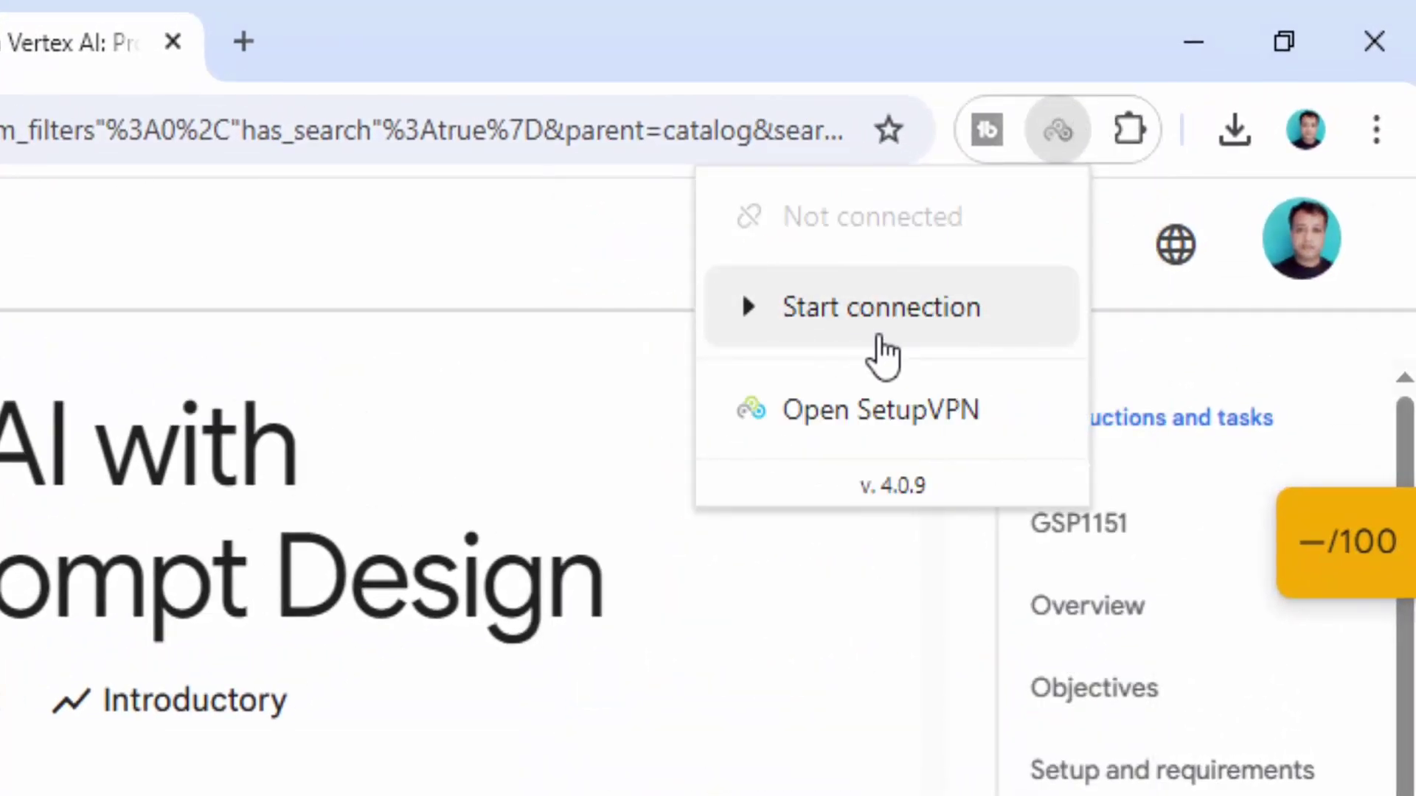
click(881, 328)
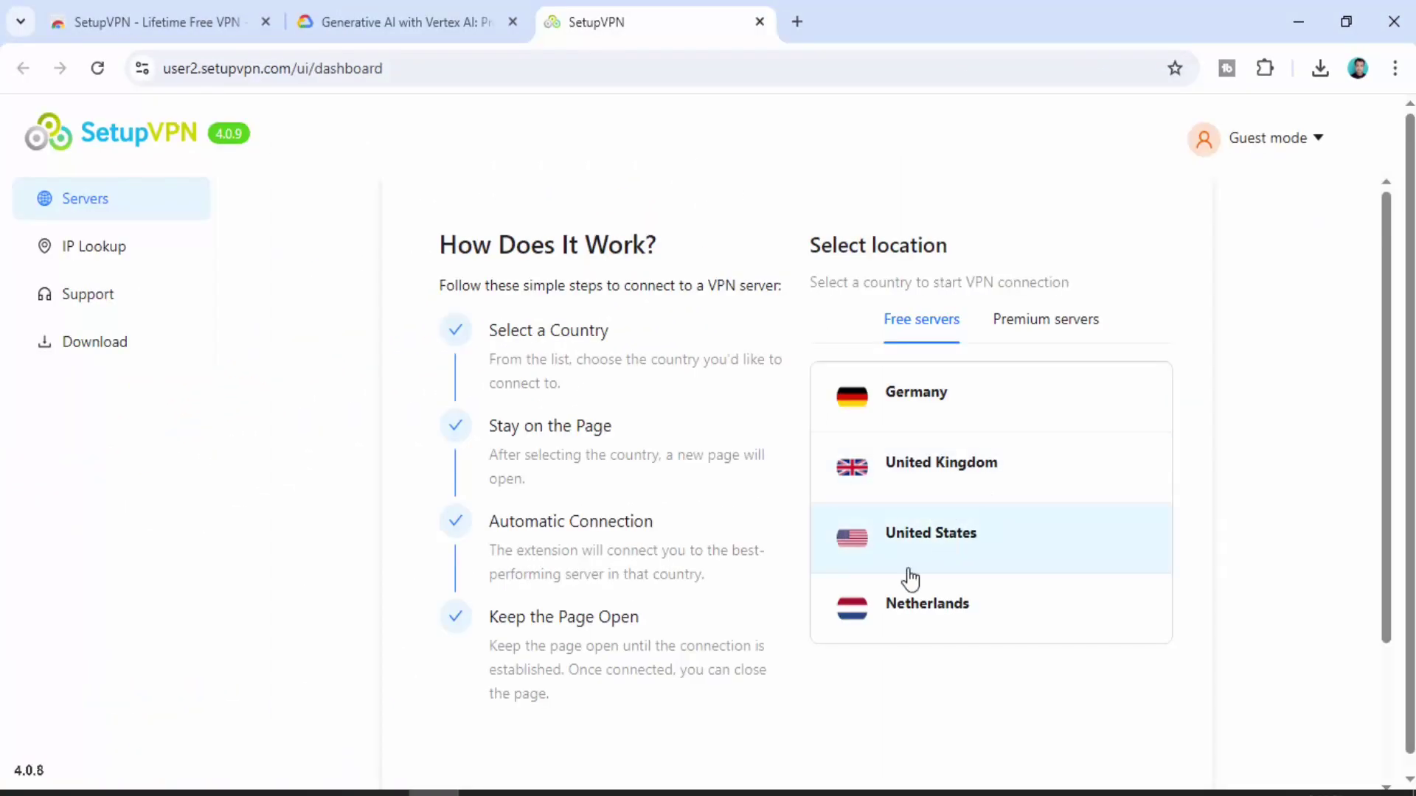
click(919, 546)
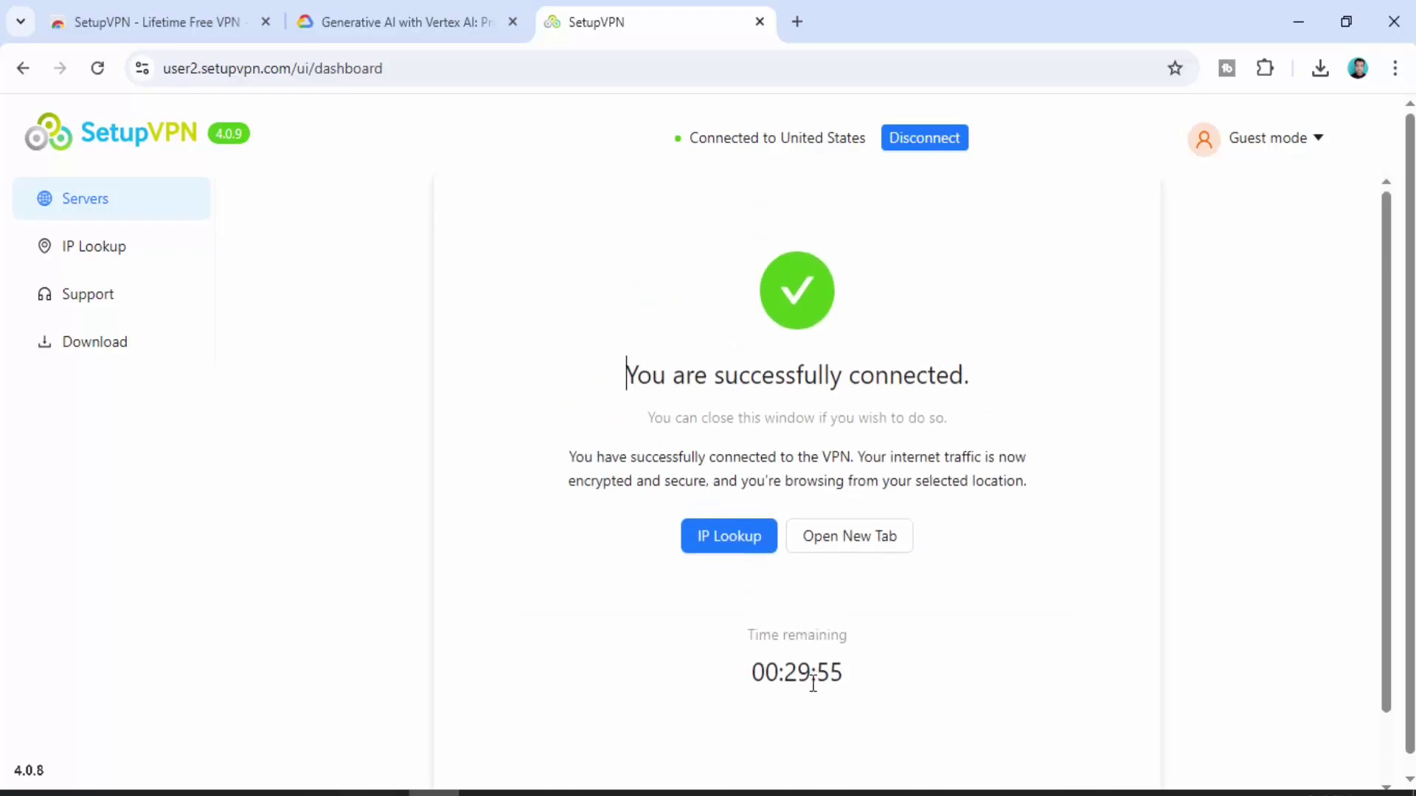
Return to the Generative AI with Vertex AI: Prompt Design lab, start it and complete the crosswalks image verification.
click(386, 15)
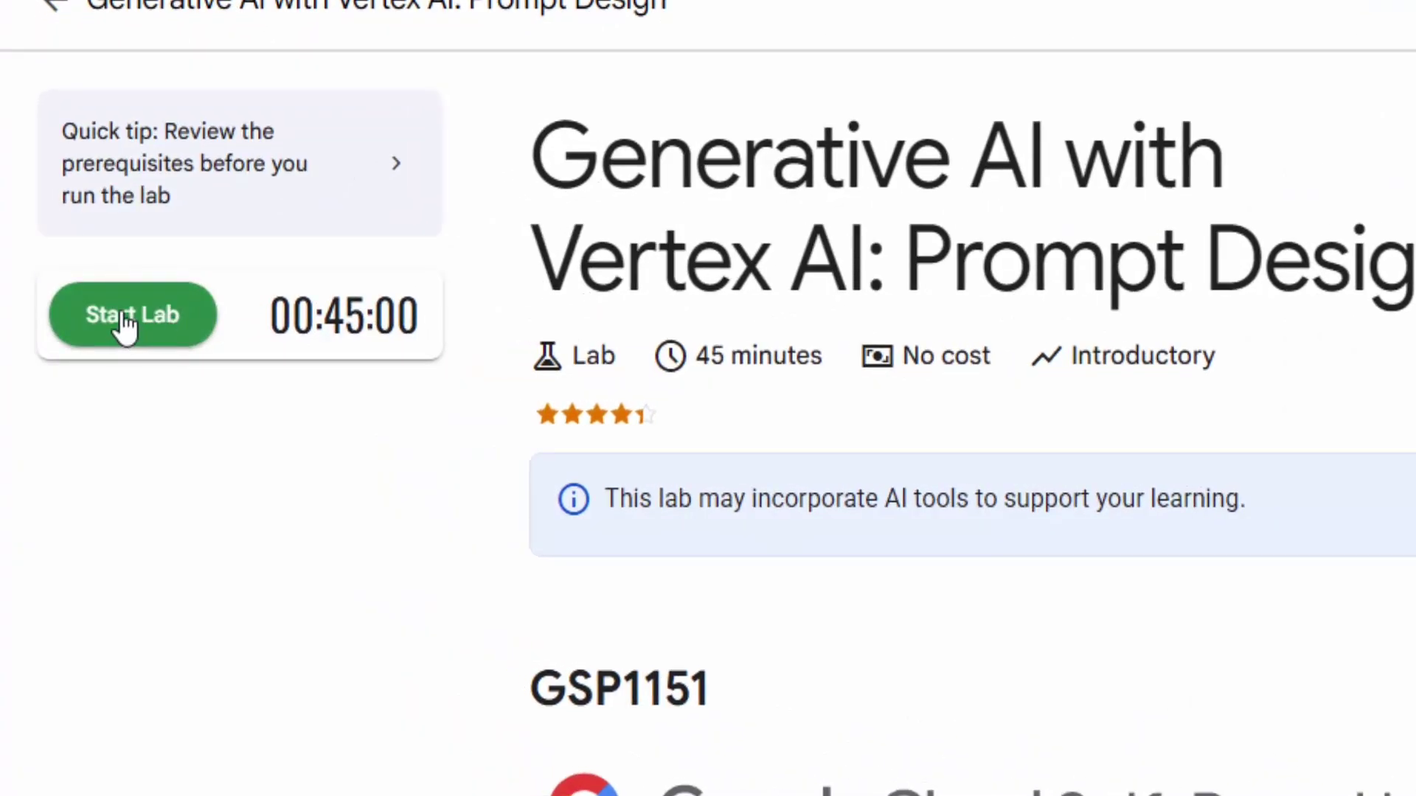
click(124, 318)
click(143, 411)
click(389, 622)
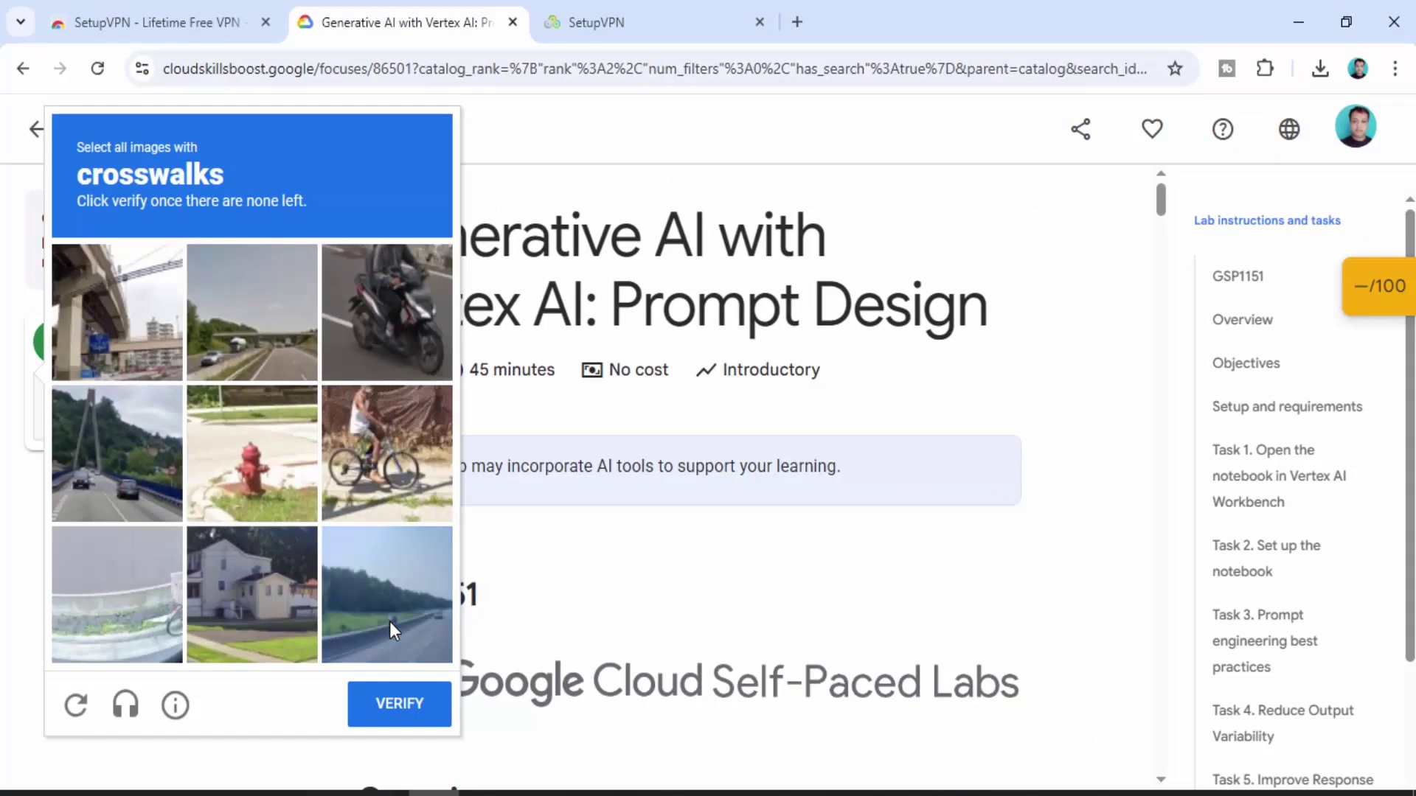
click(396, 702)
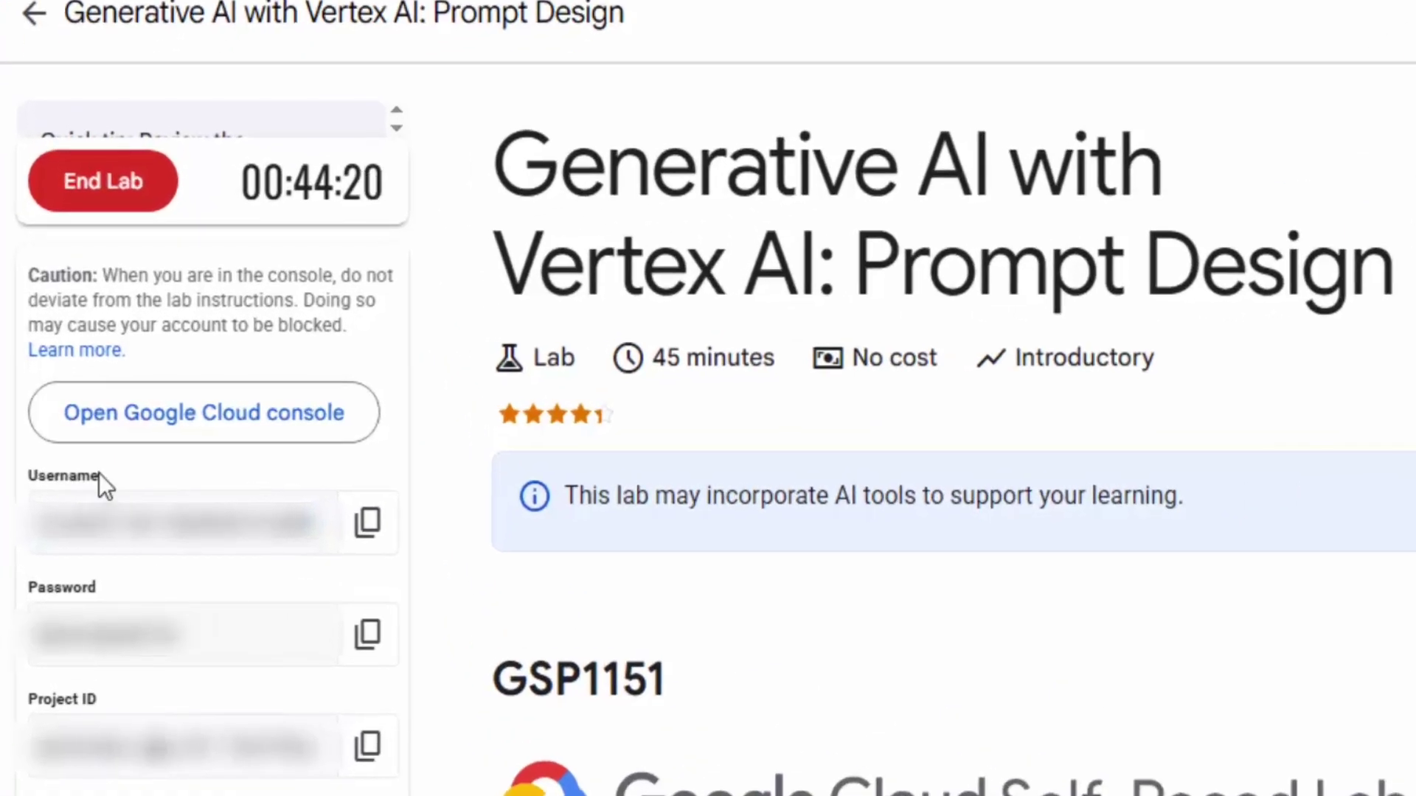
Open the lab's Google Cloud console link in an incognito window and accept the new account's welcome terms.
right_click(184, 417)
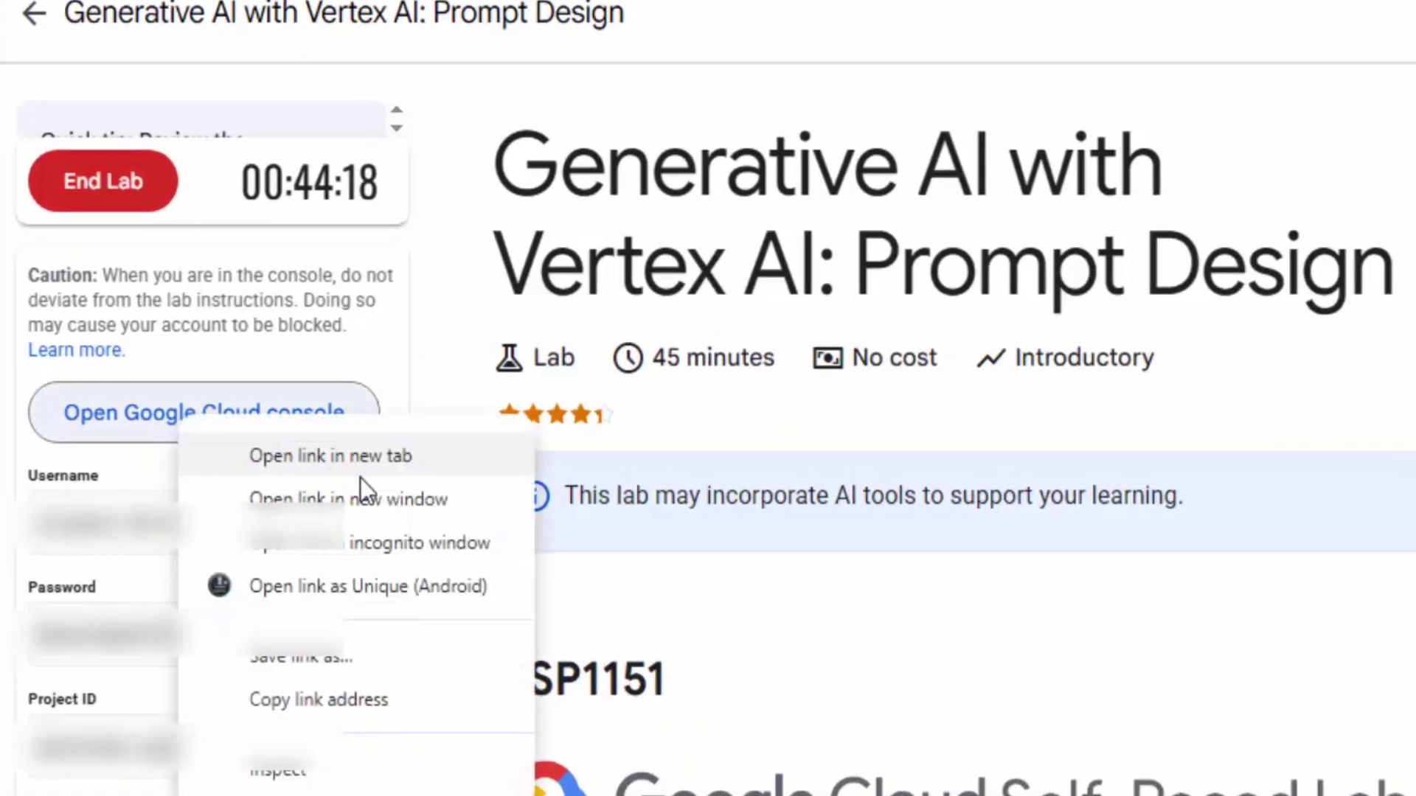
click(356, 549)
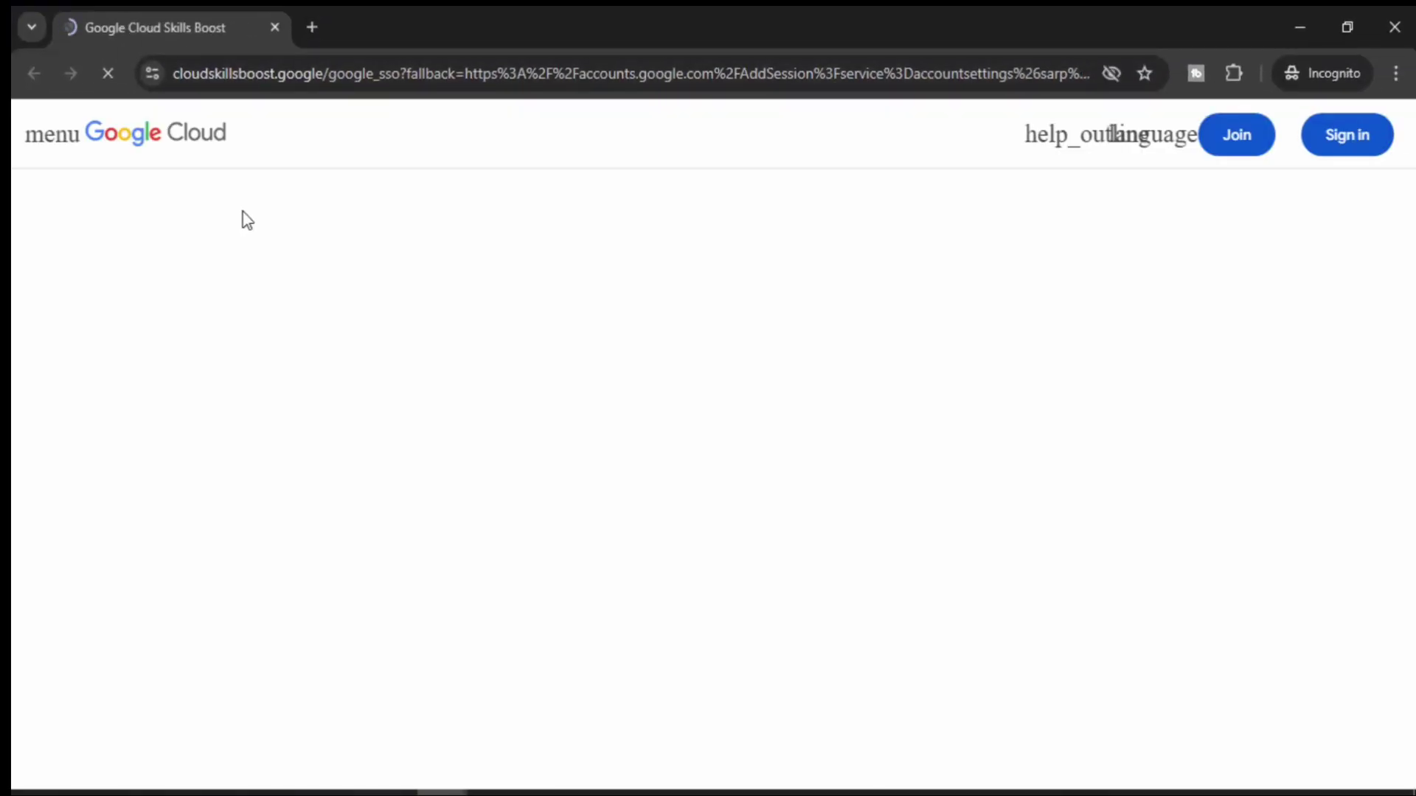
scroll(834, 442, down, 2)
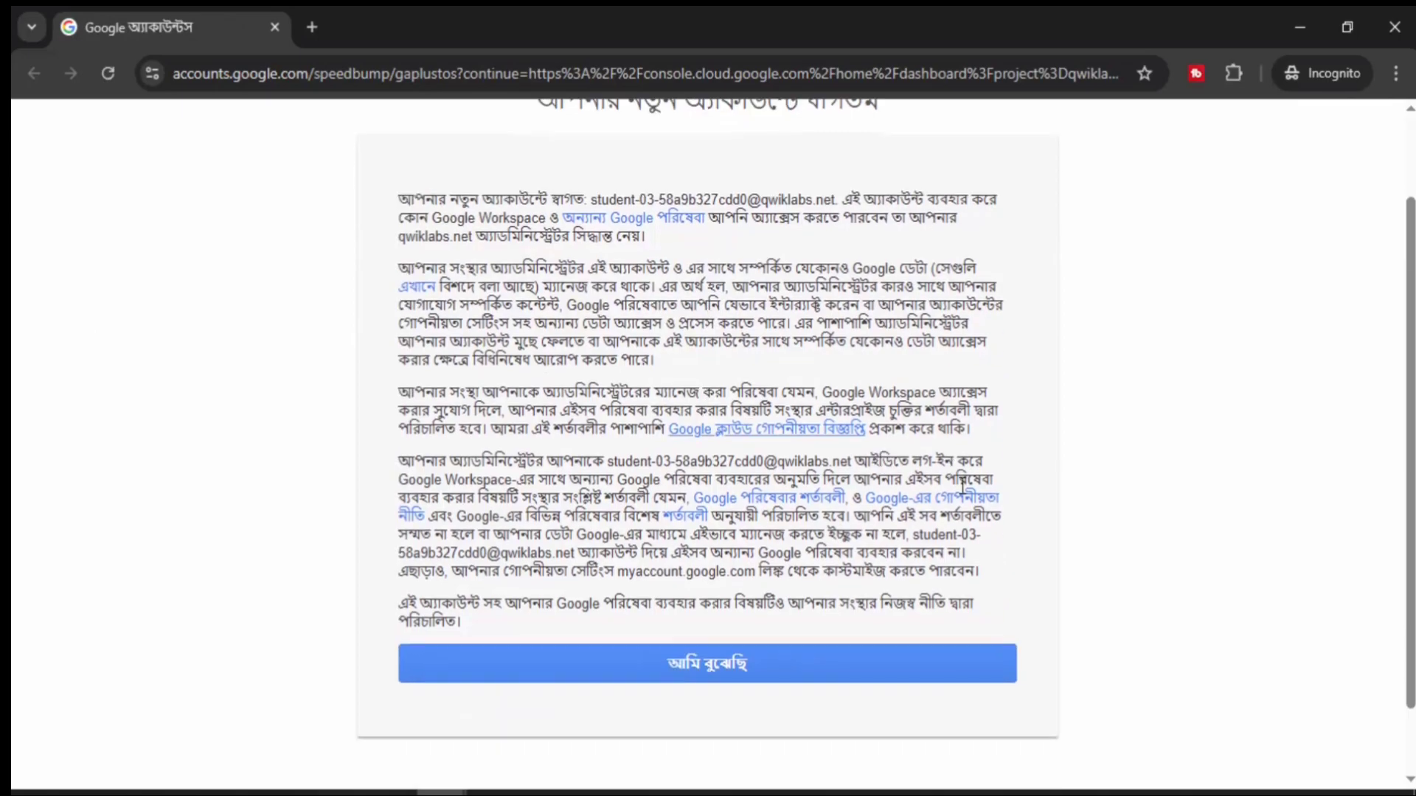
scroll(793, 705, up, 2)
scroll(664, 679, down, 2)
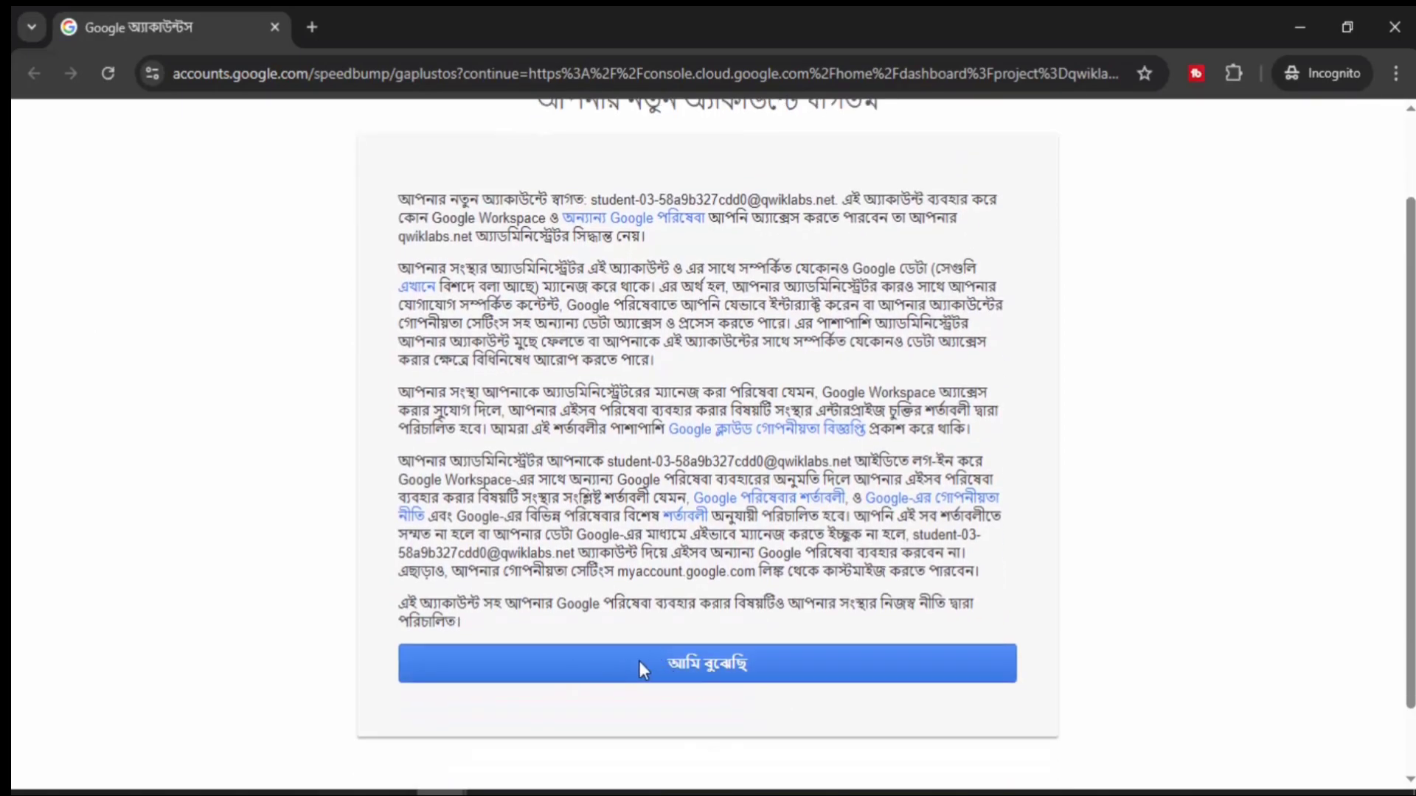
click(692, 667)
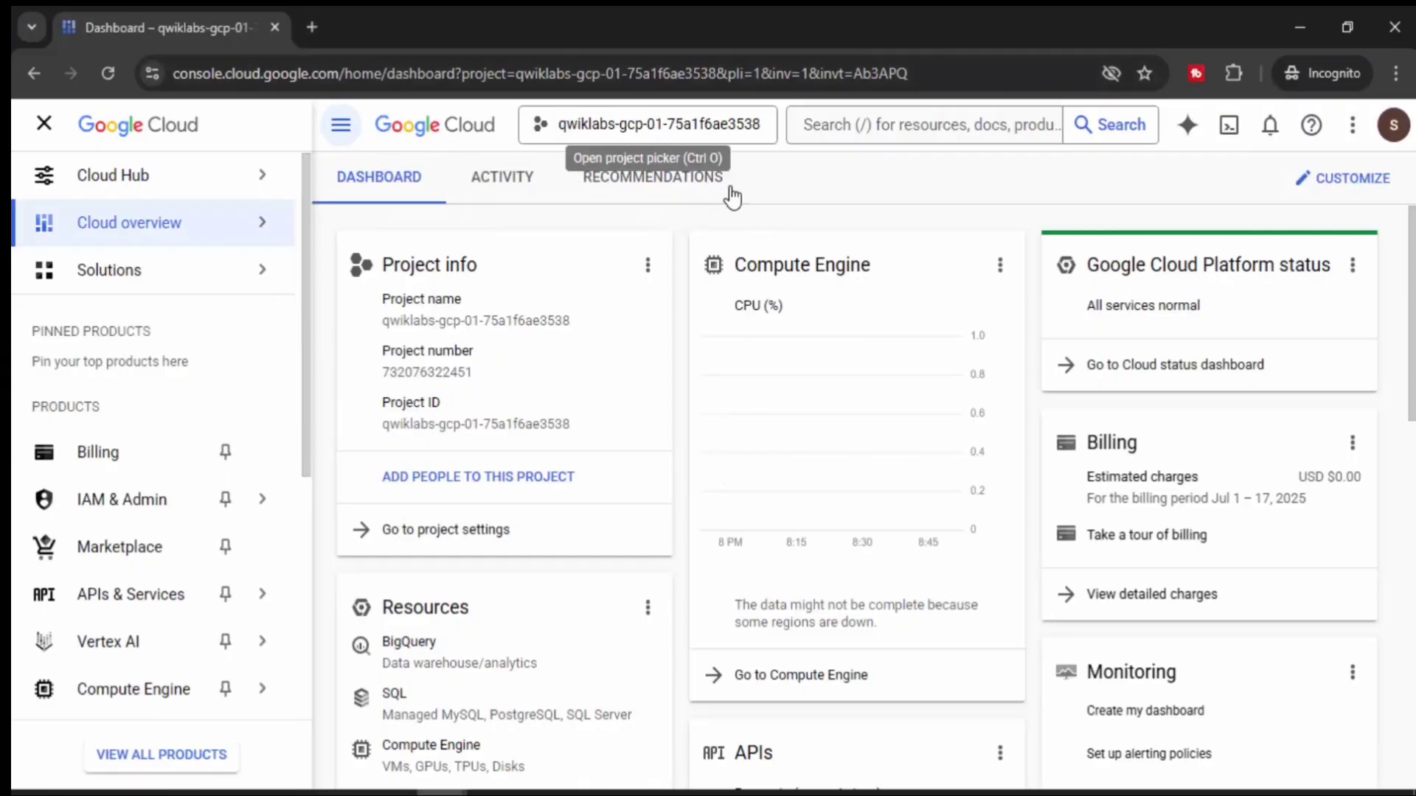
Search Google for gemeni veo 3 in a new incognito tab and open the Gemini chat through the Try Veo page.
click(312, 28)
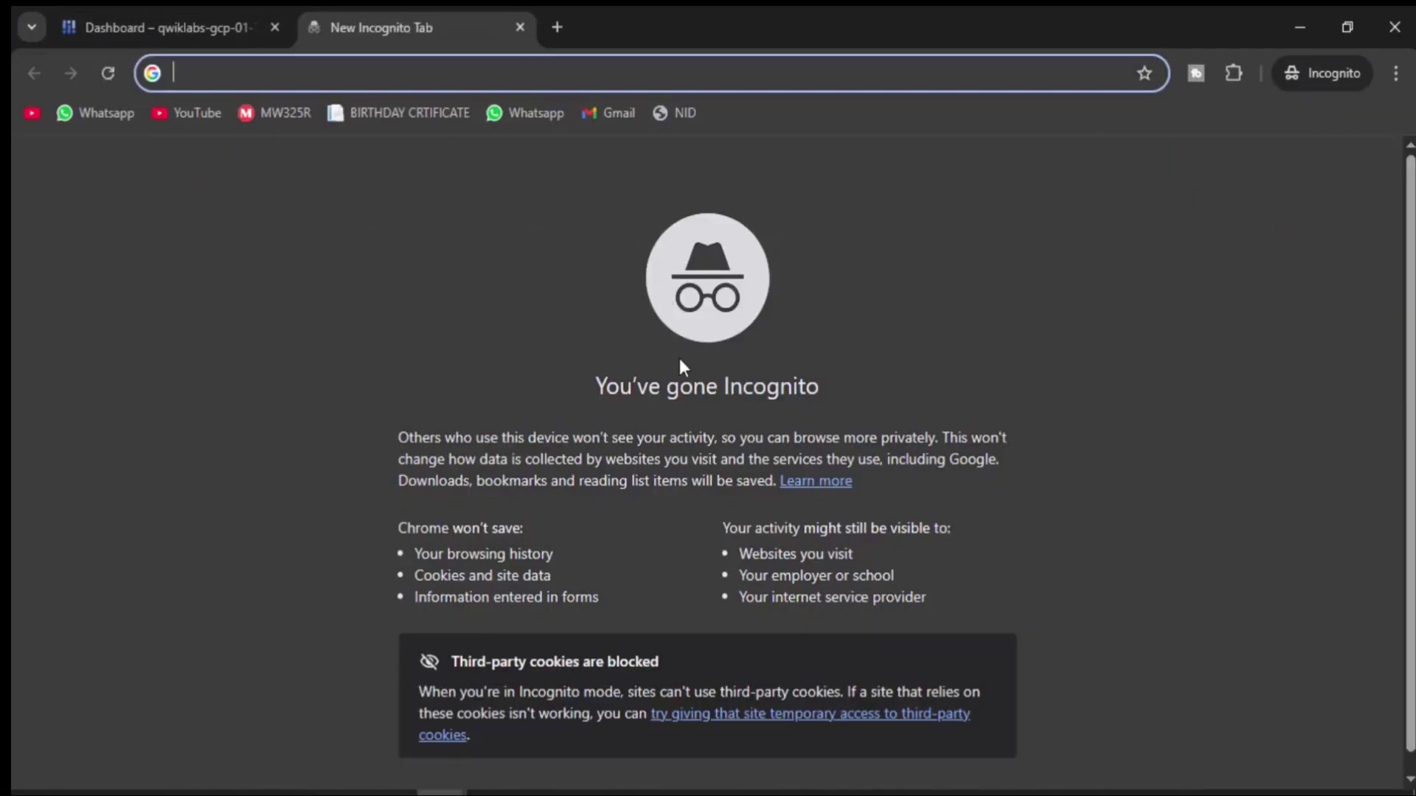
text(gemeni veo 3)
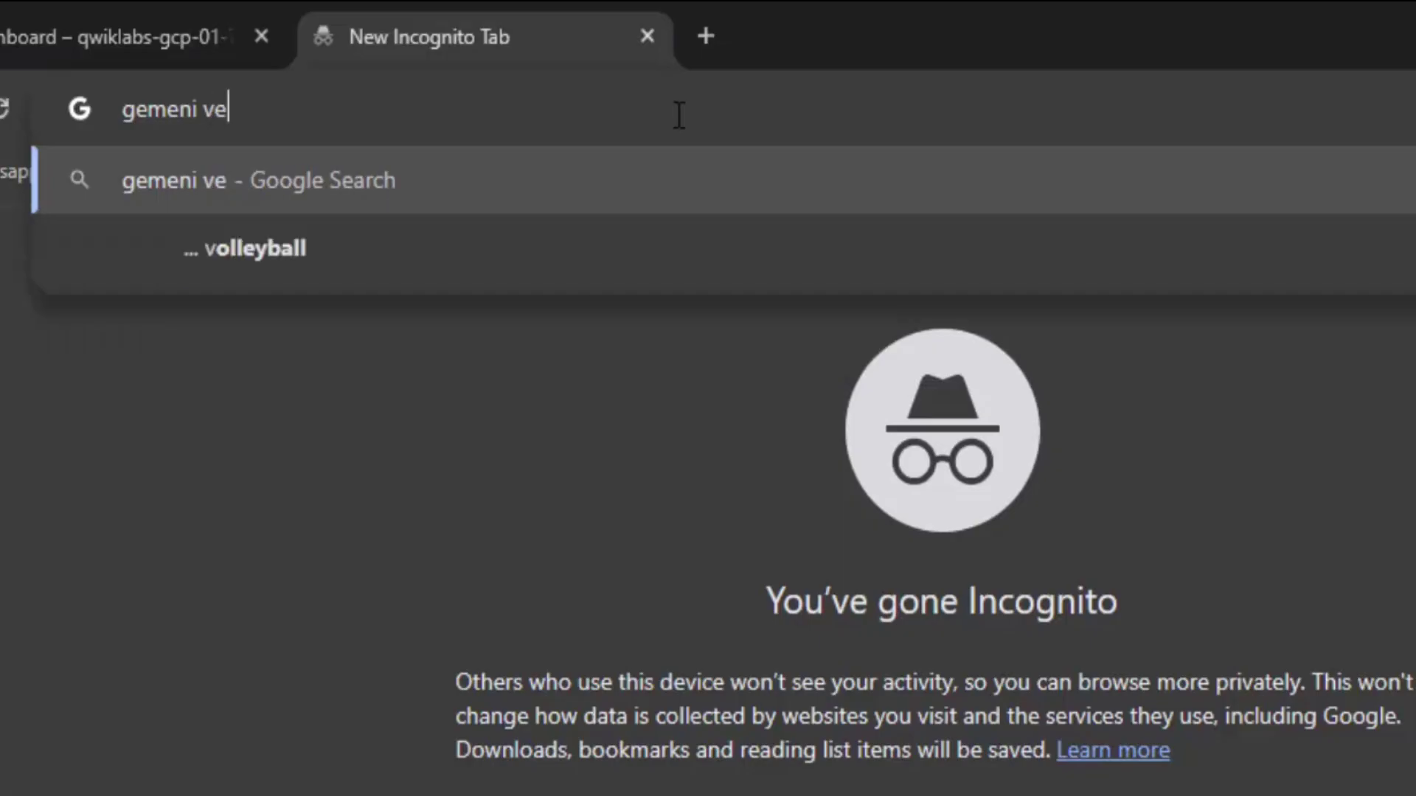
key(Return)
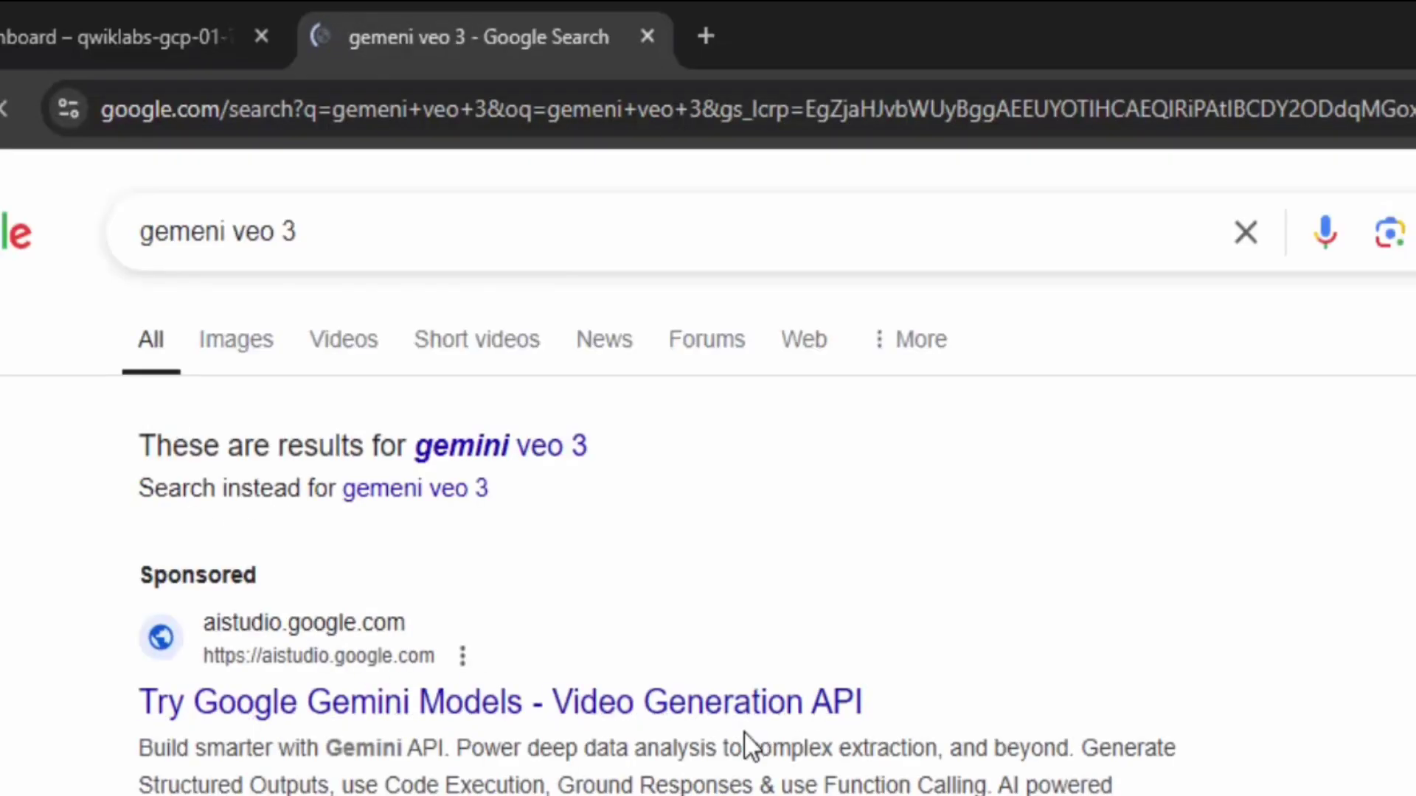
scroll(752, 739, down, 8)
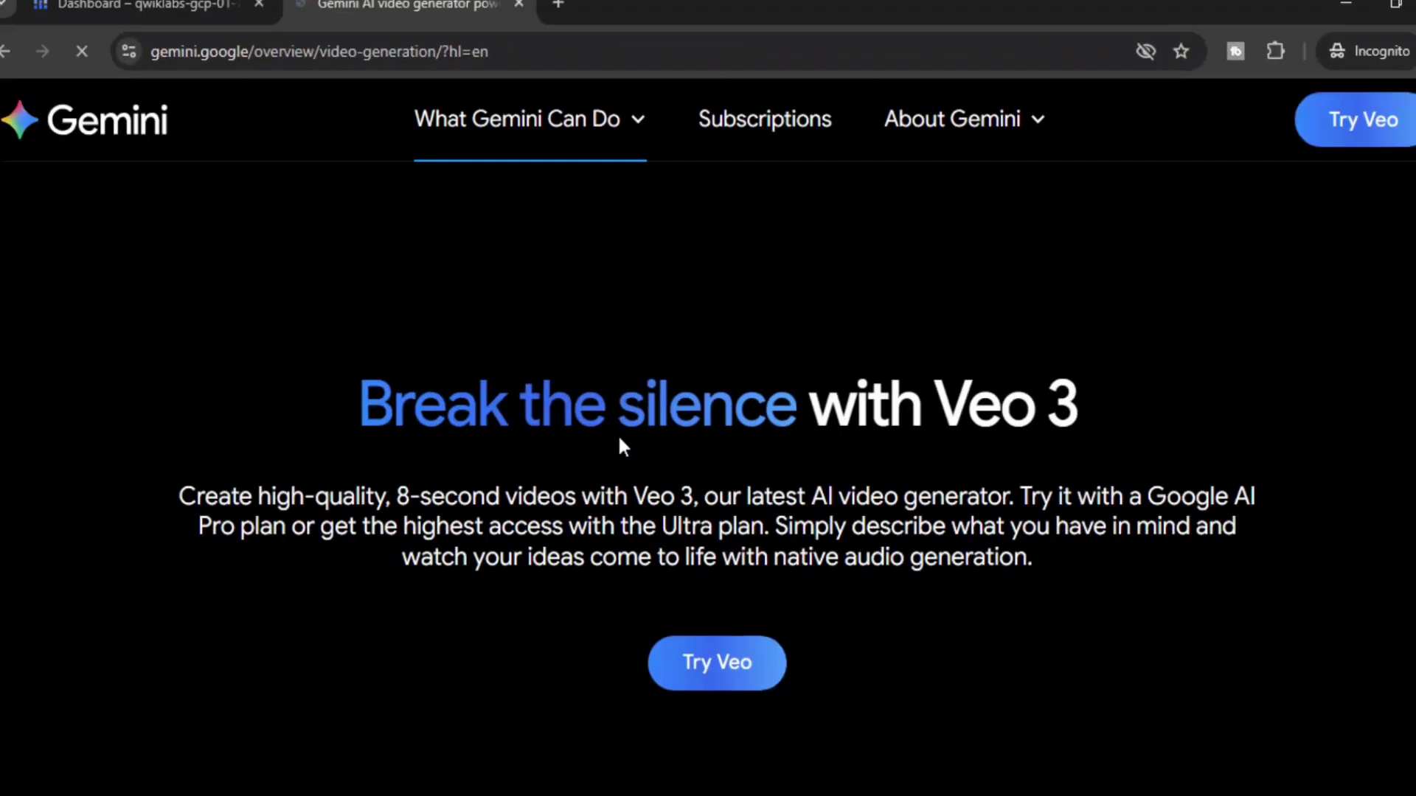
click(722, 673)
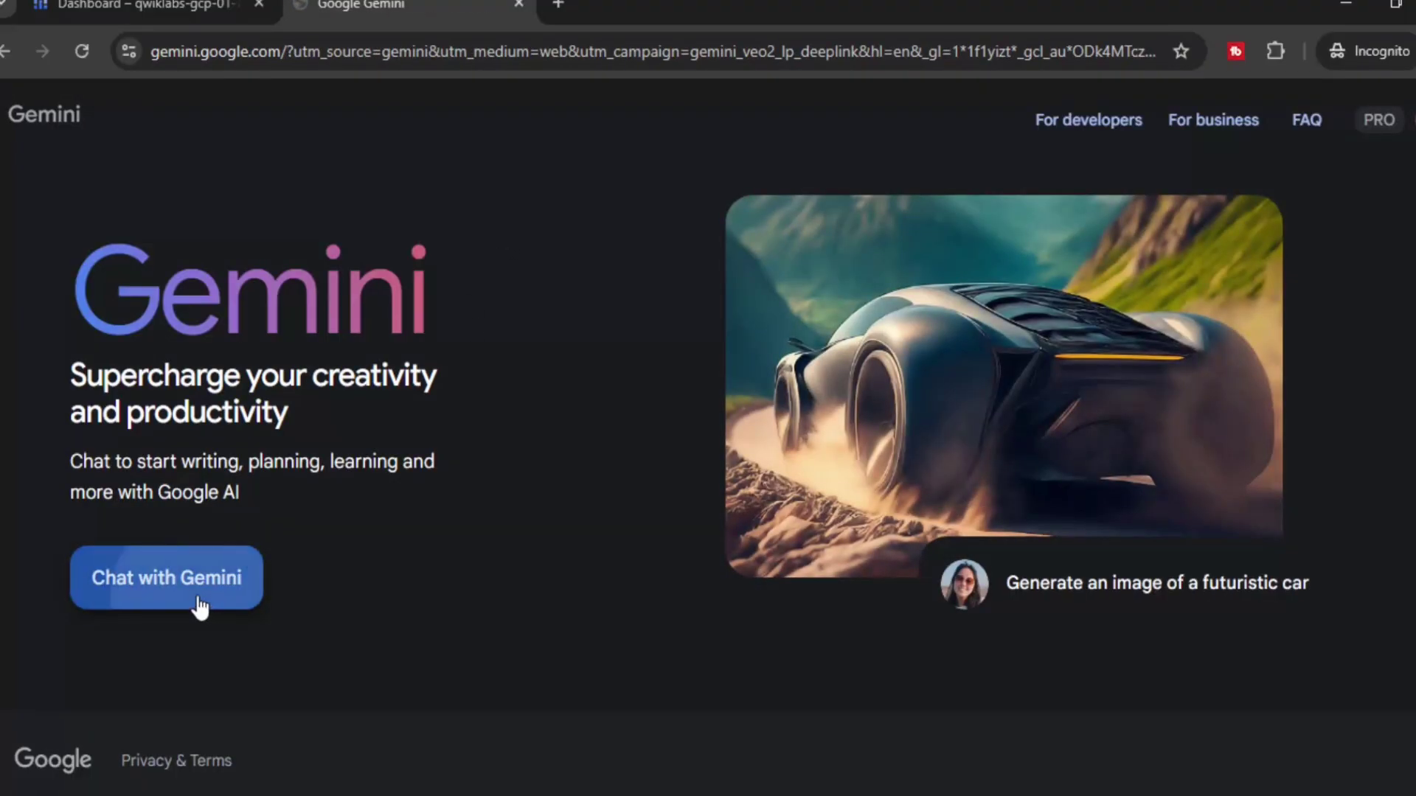
click(201, 609)
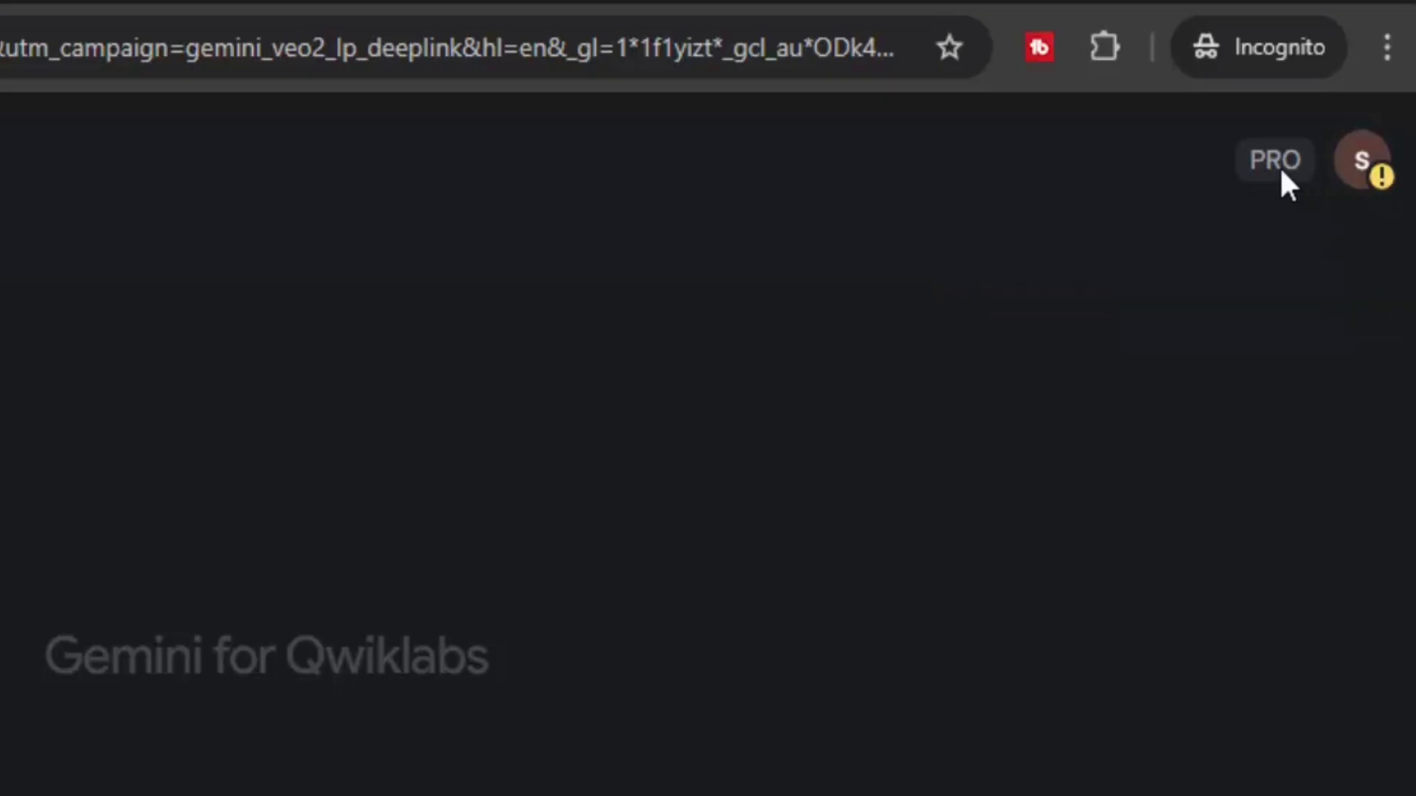
click(151, 154)
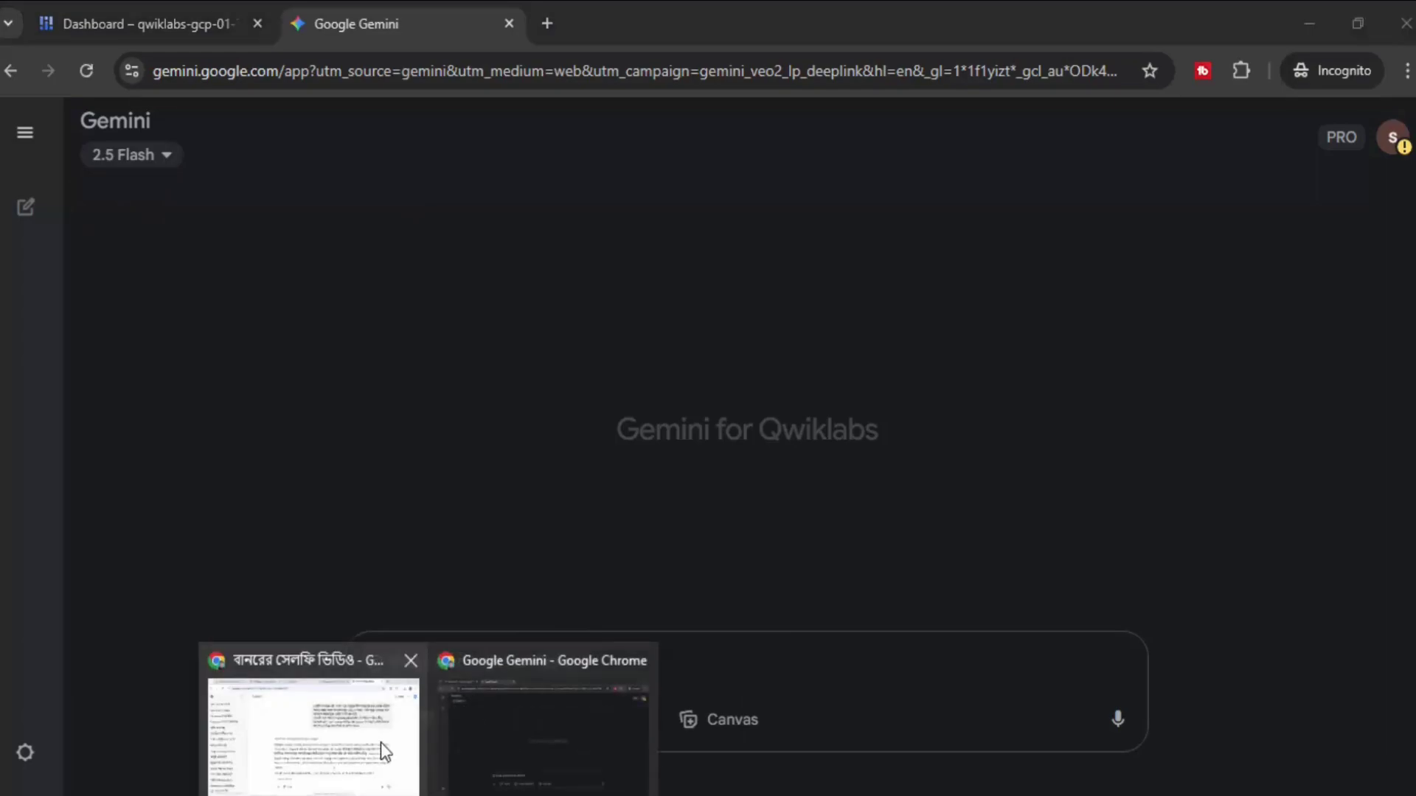
Switch to the ChatGPT window and copy the VEO3 prompt about the monkey's beach selfie video, including the closing sentence.
click(393, 747)
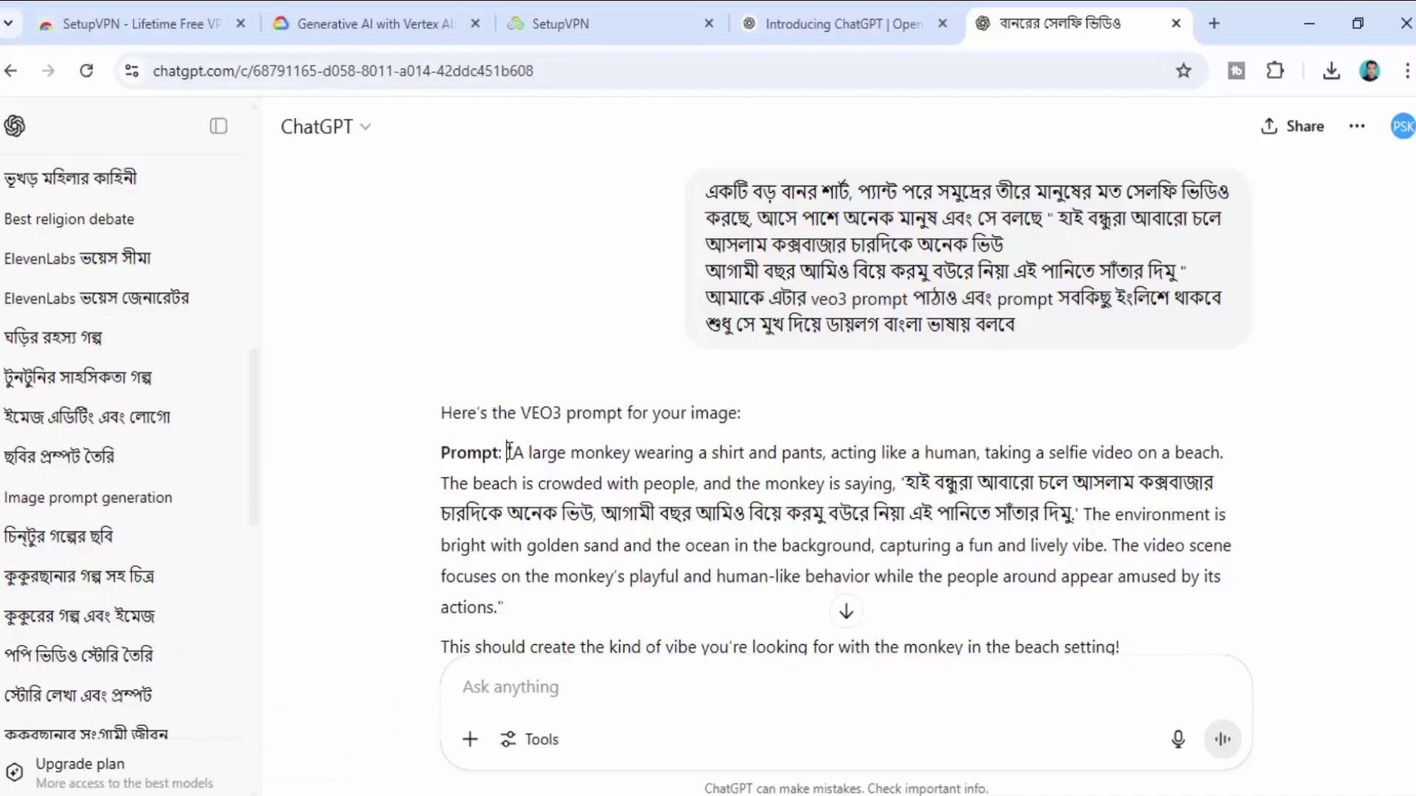
drag(599, 489, 671, 507)
scroll(672, 507, down, 2)
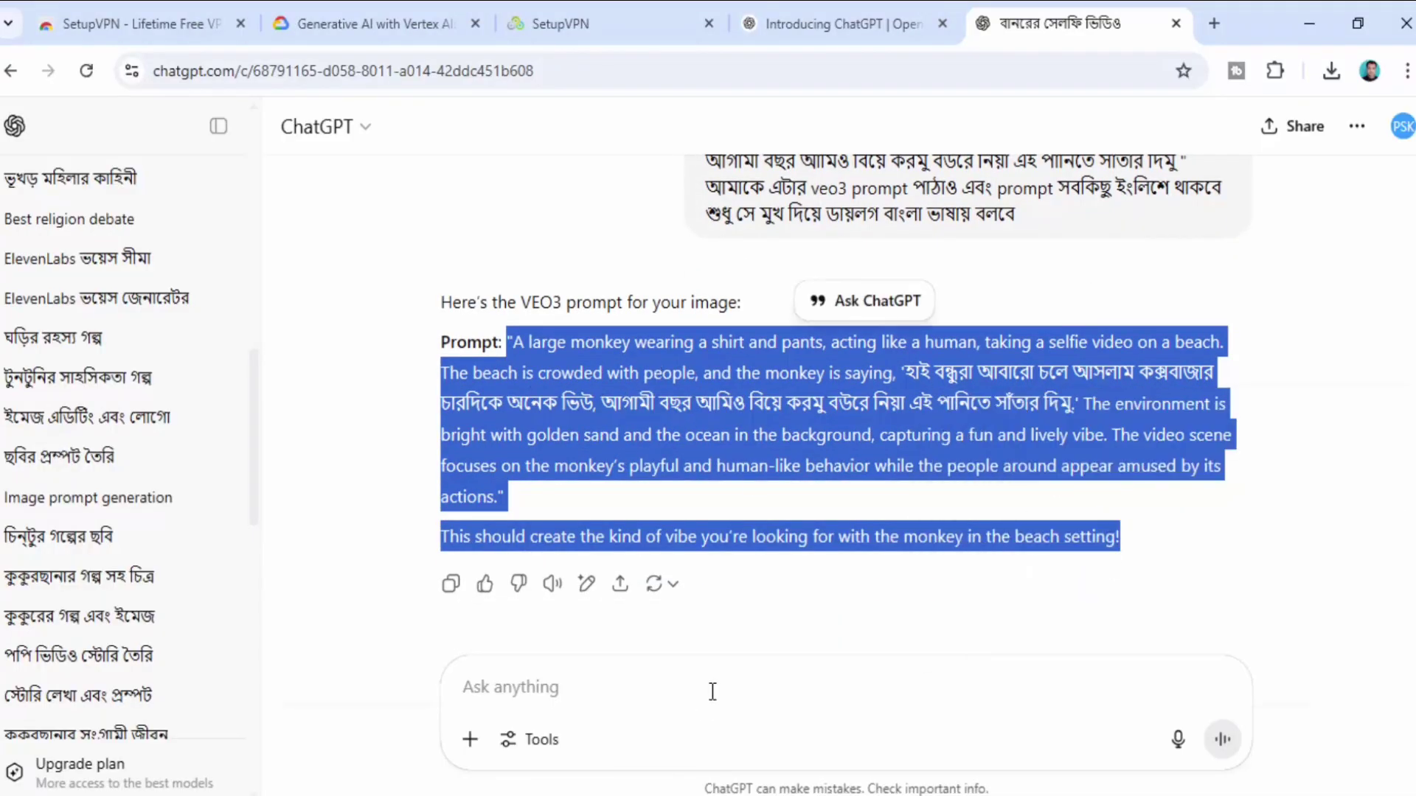
Switch back to the Gemini window, enable Video generation, paste the copied monkey selfie prompt and submit it.
mouse_move(463, 793)
click(551, 759)
click(581, 407)
click(437, 735)
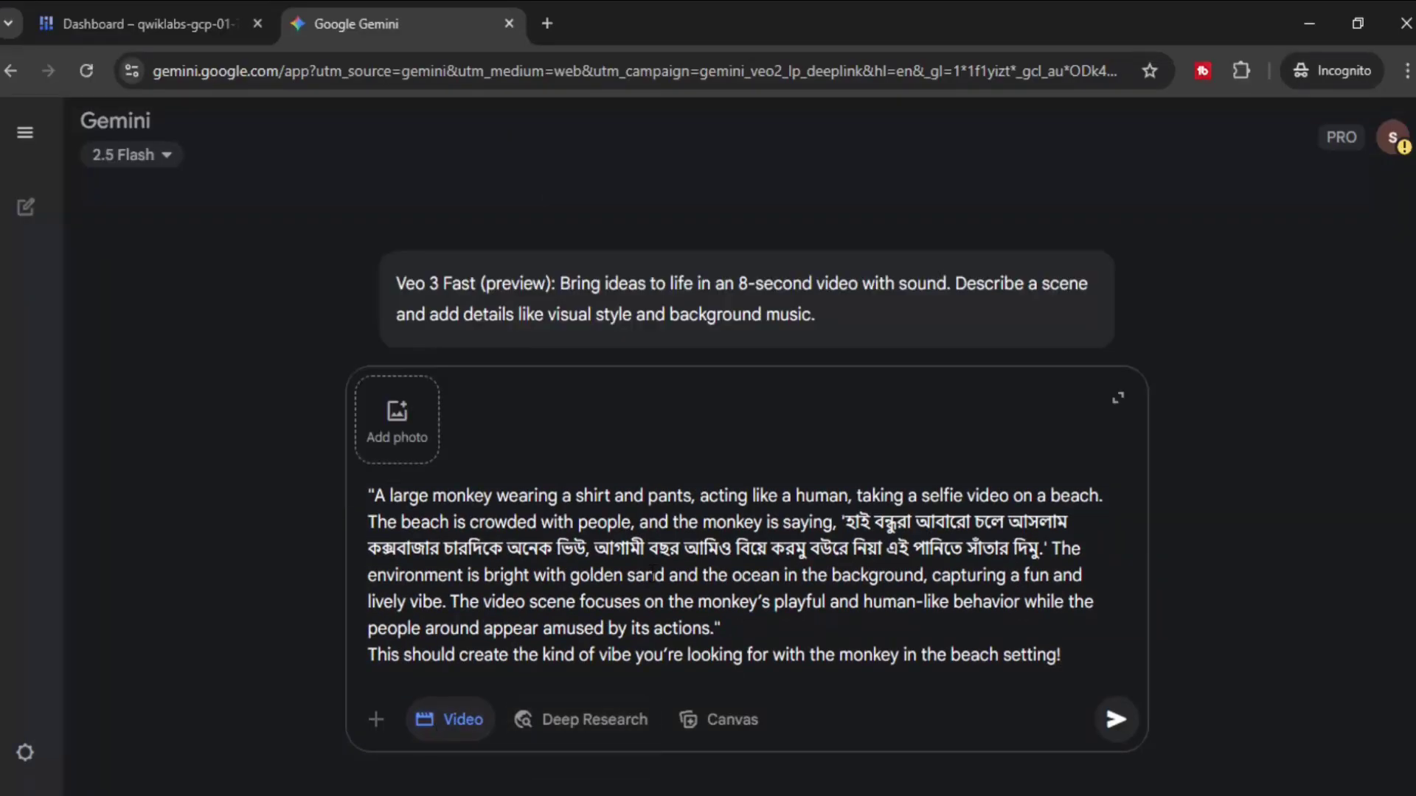
click(1115, 720)
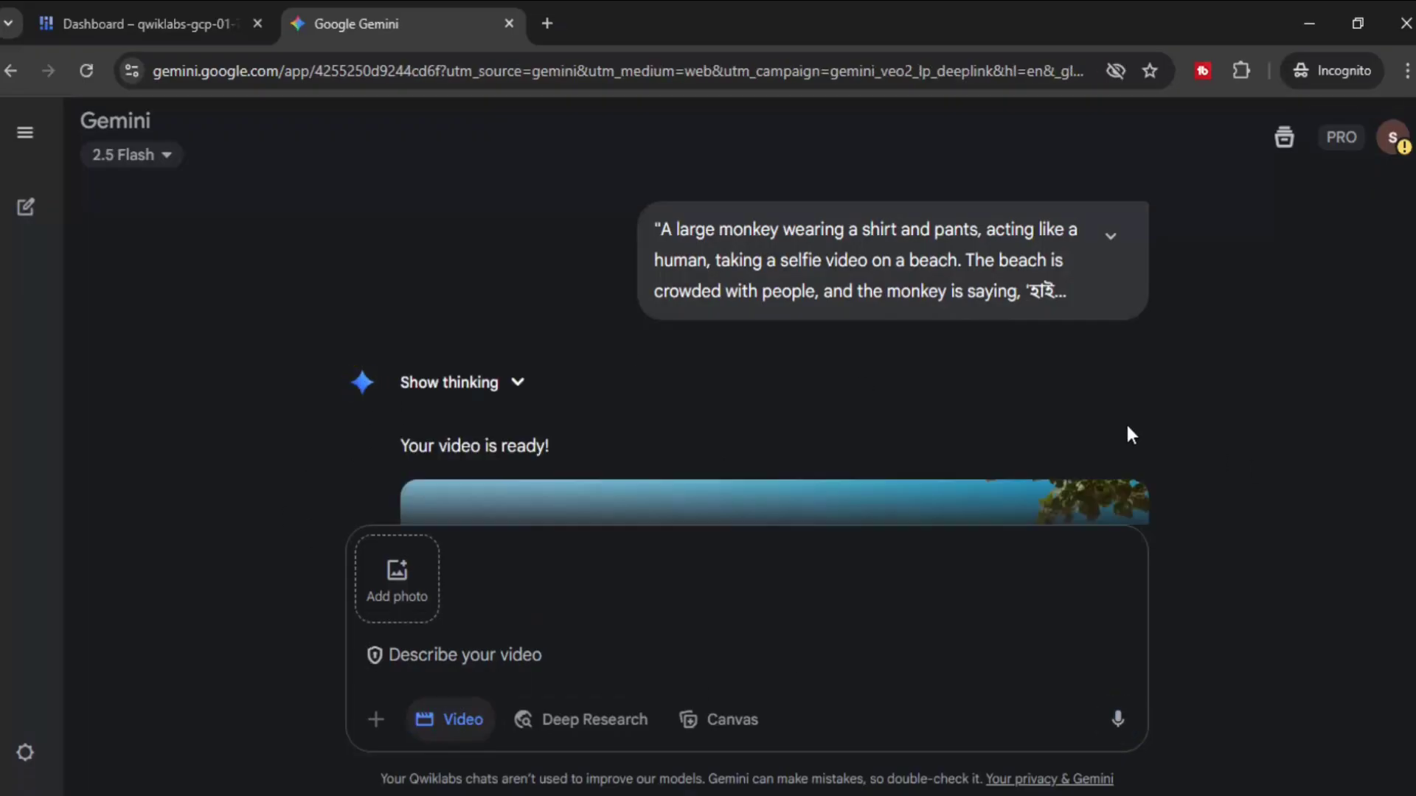
Play the generated monkey and wedding videos in the Gemini chat and review their prompts and results.
scroll(1125, 422, down, 5)
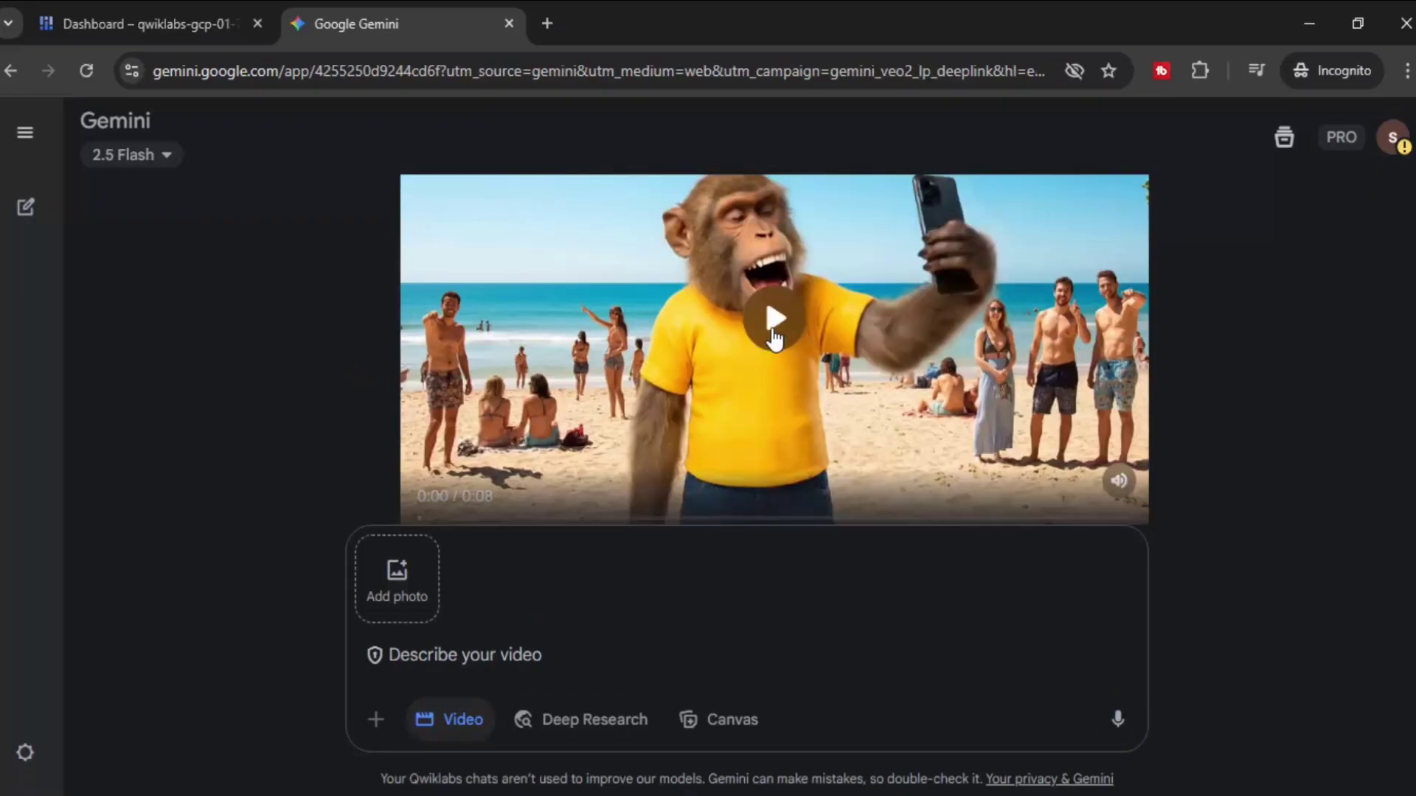
click(775, 338)
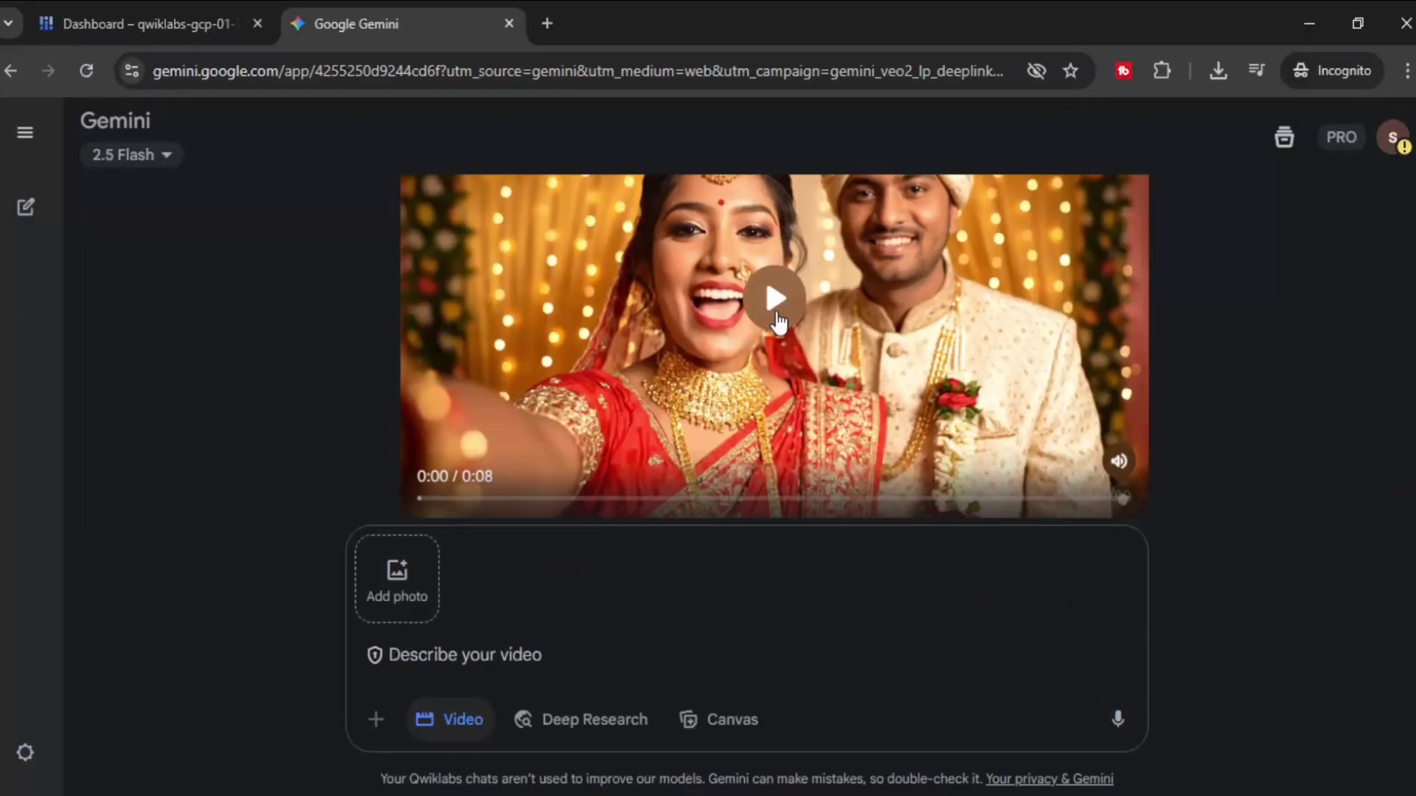
click(776, 300)
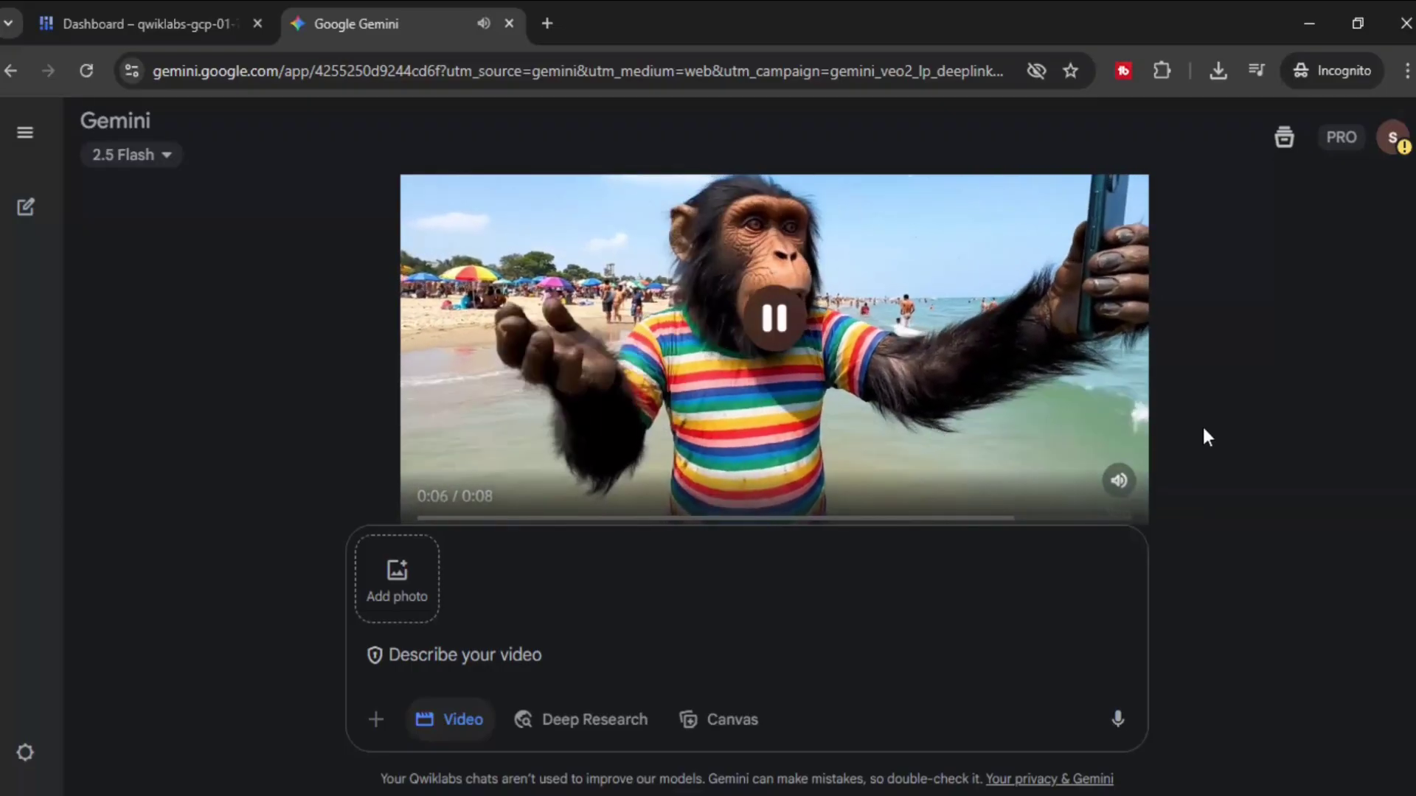
scroll(1131, 427, up, 15)
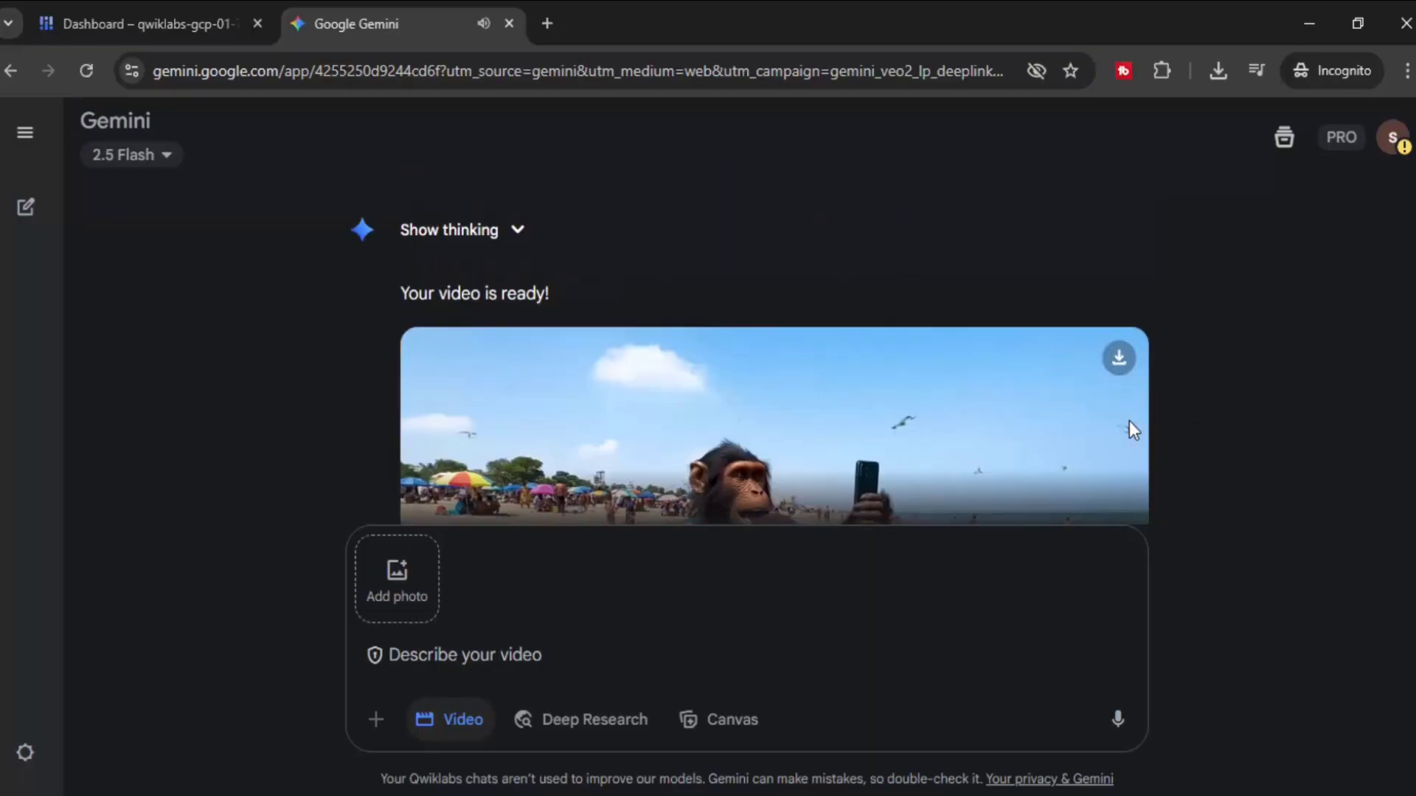
scroll(1128, 430, up, 15)
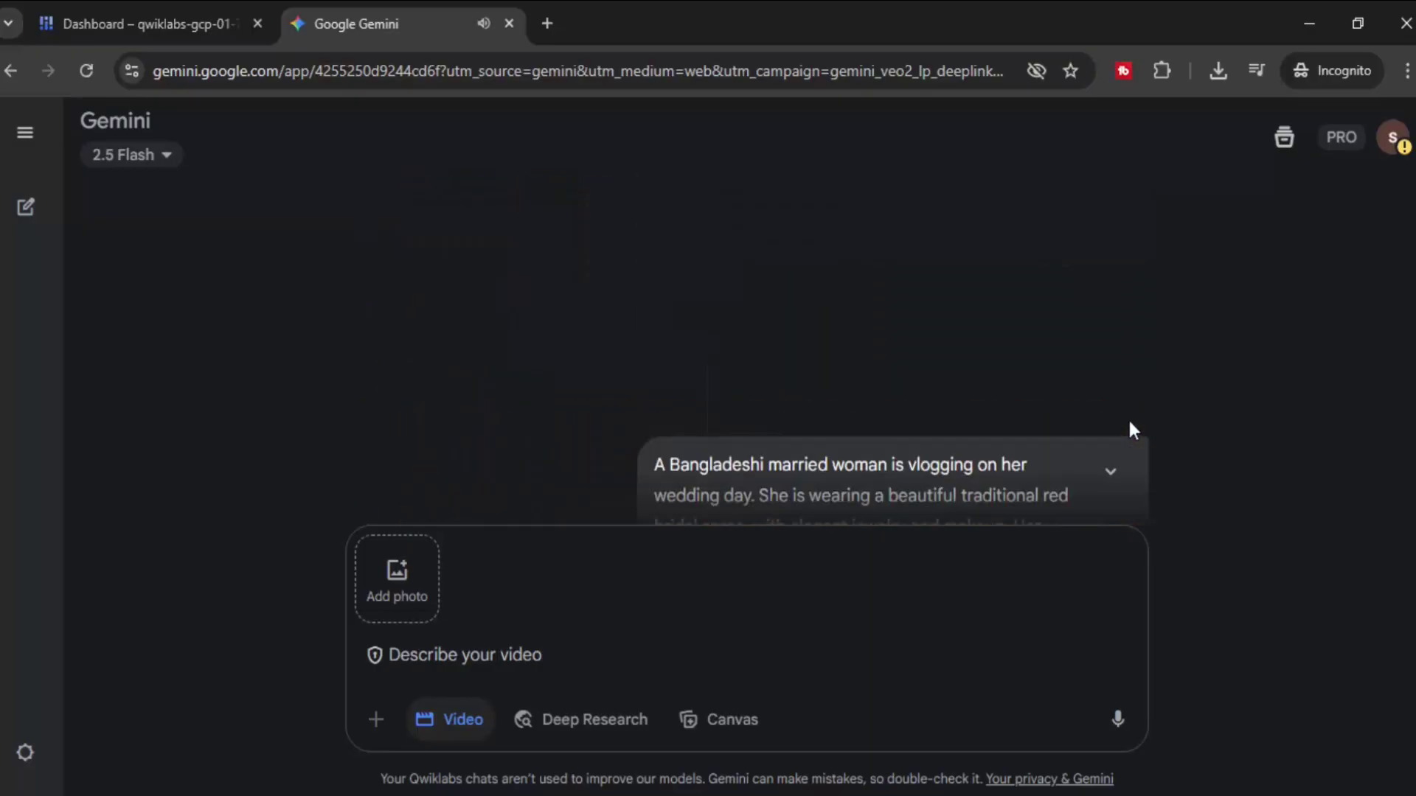
scroll(1130, 421, down, 10)
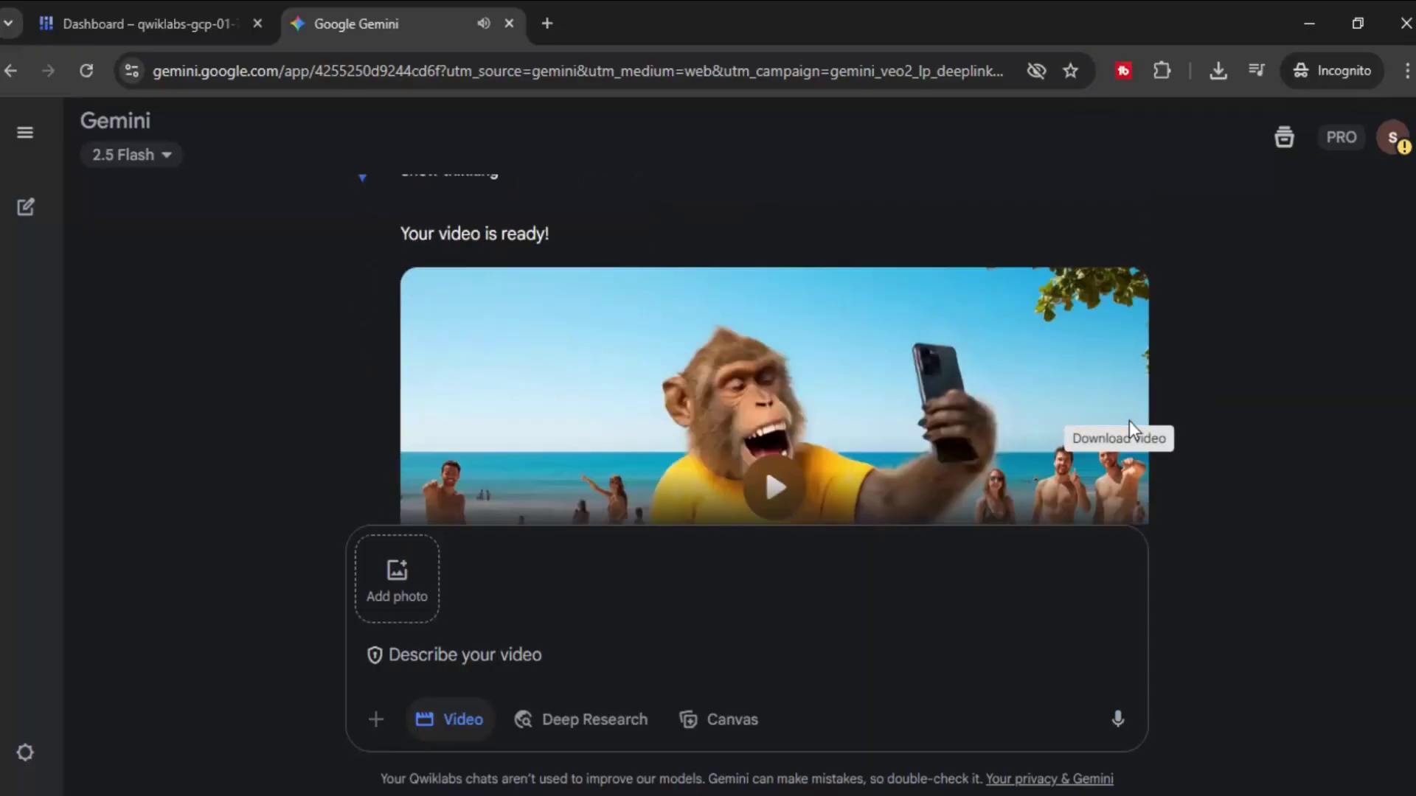
scroll(1130, 420, down, 10)
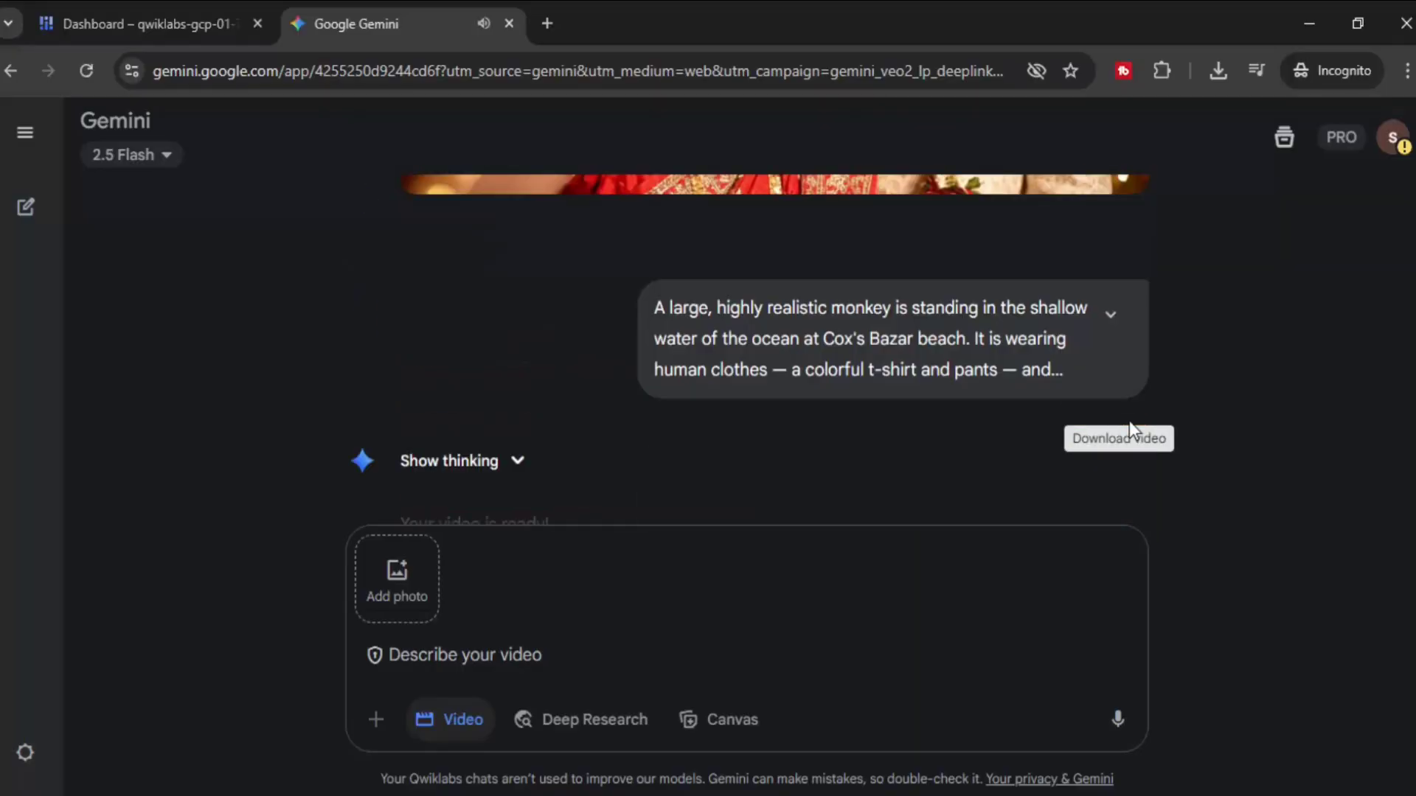